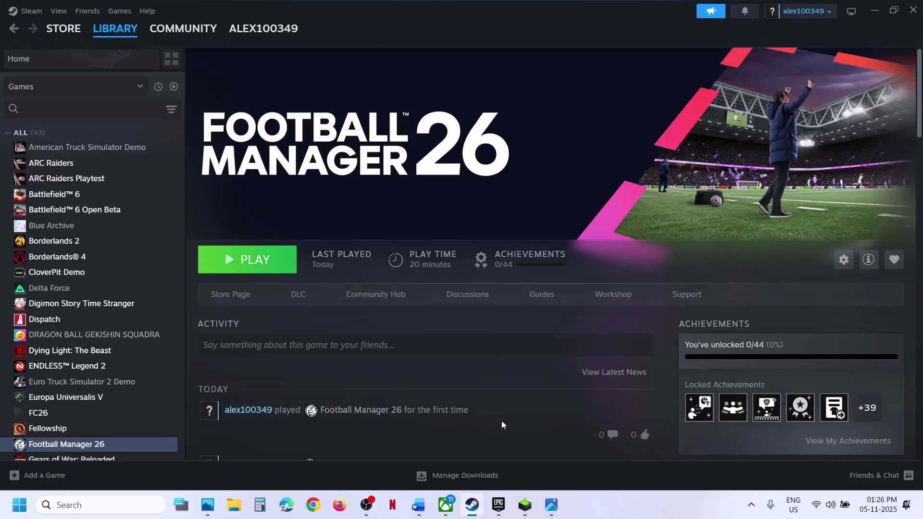
# Switch to the Football guide in Word and read the launch options listed under Step 2
pyautogui.click(418, 505)
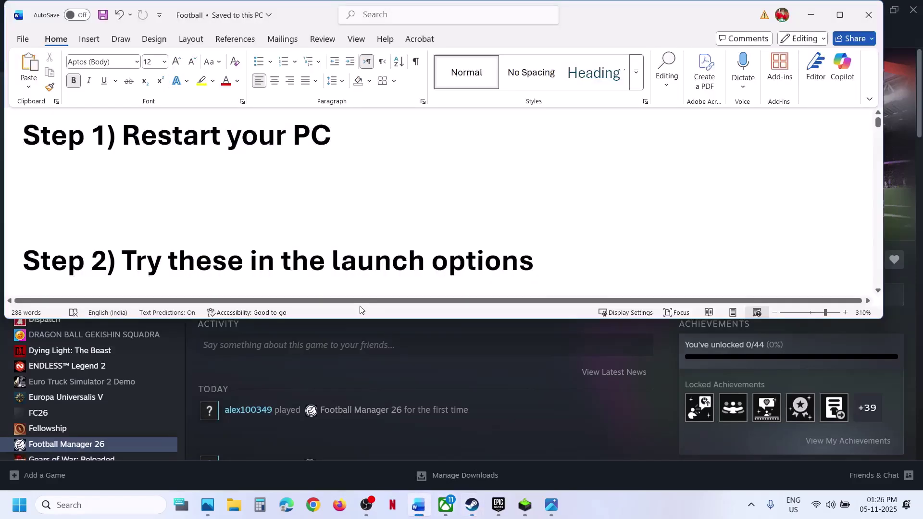
pyautogui.scroll(-10, 344, 241)
pyautogui.scroll(1, 344, 242)
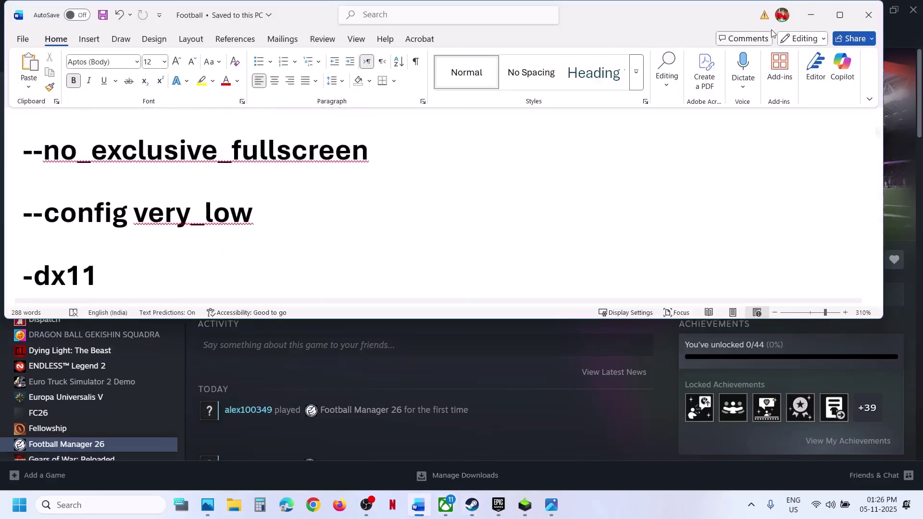
pyautogui.click(840, 15)
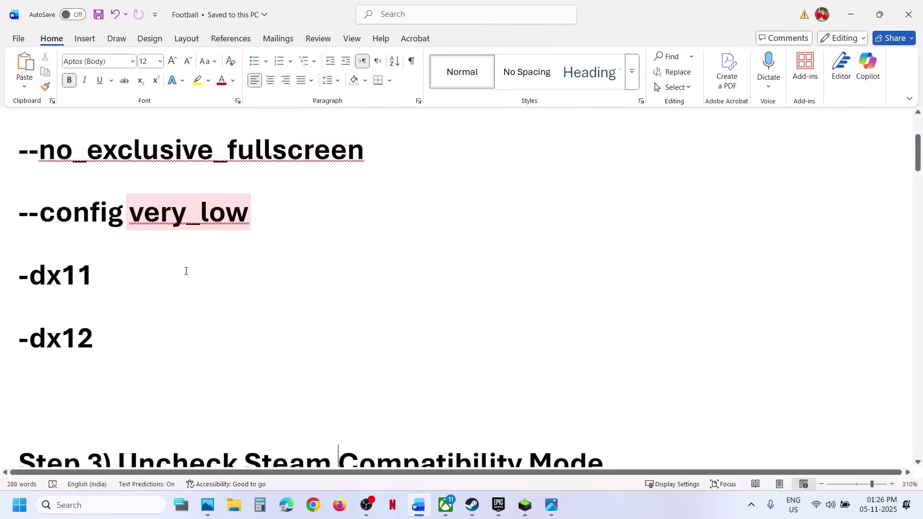
pyautogui.scroll(1, 186, 271)
pyautogui.click(851, 15)
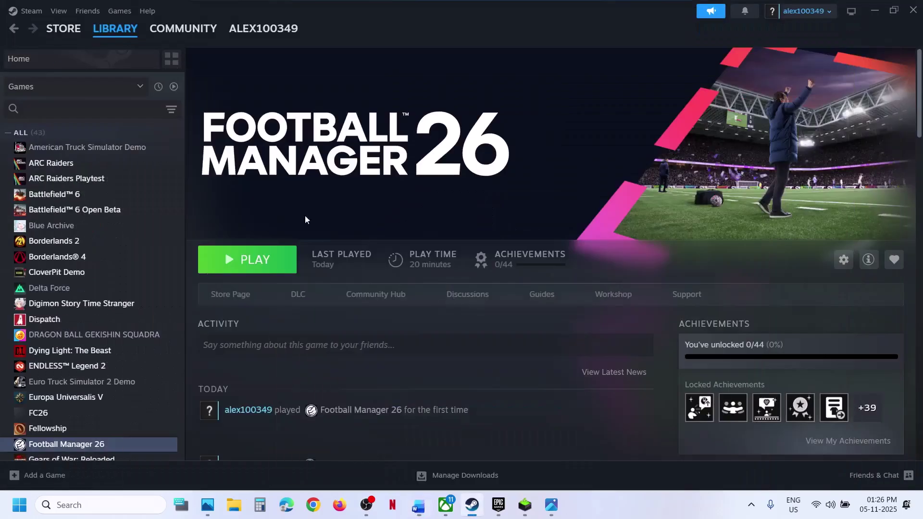
# Copy --no_exclusive_fullscreen from the Word guide into Football Manager 26's launch options in Steam, and close the game's properties
pyautogui.rightClick(65, 443)
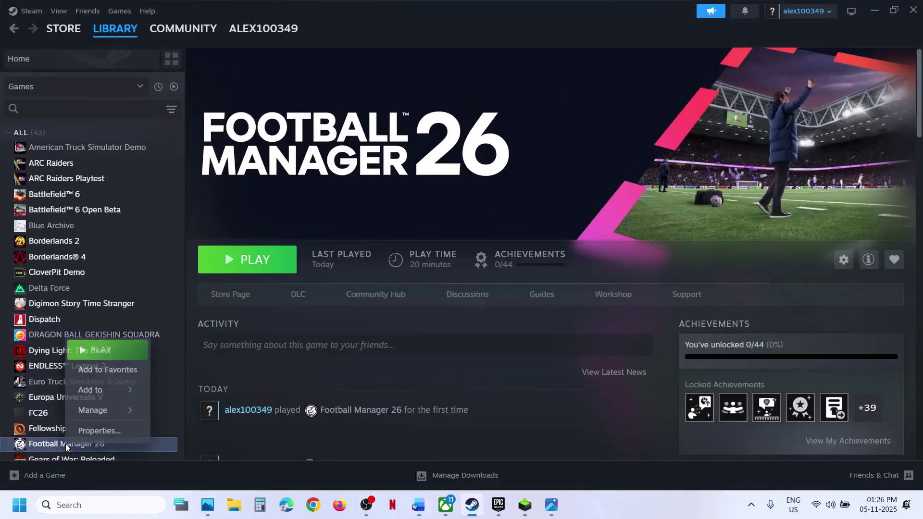
pyautogui.click(99, 431)
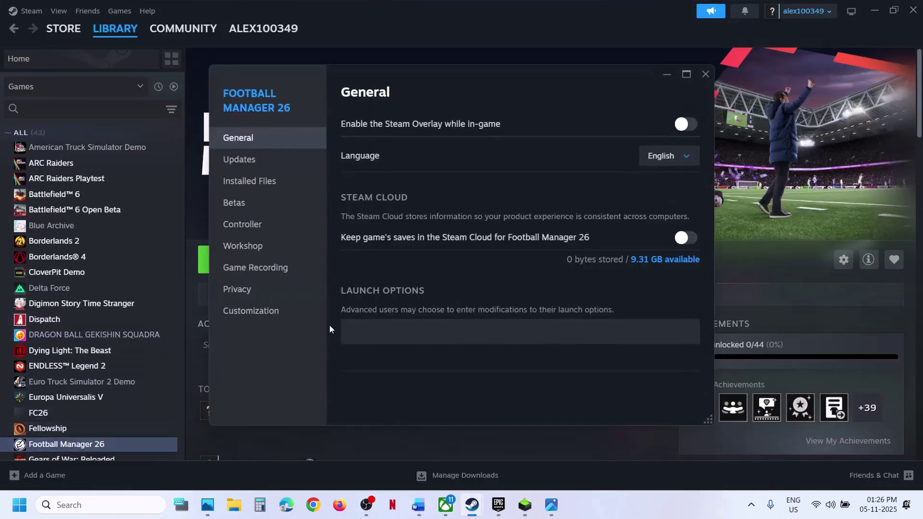
pyautogui.click(408, 325)
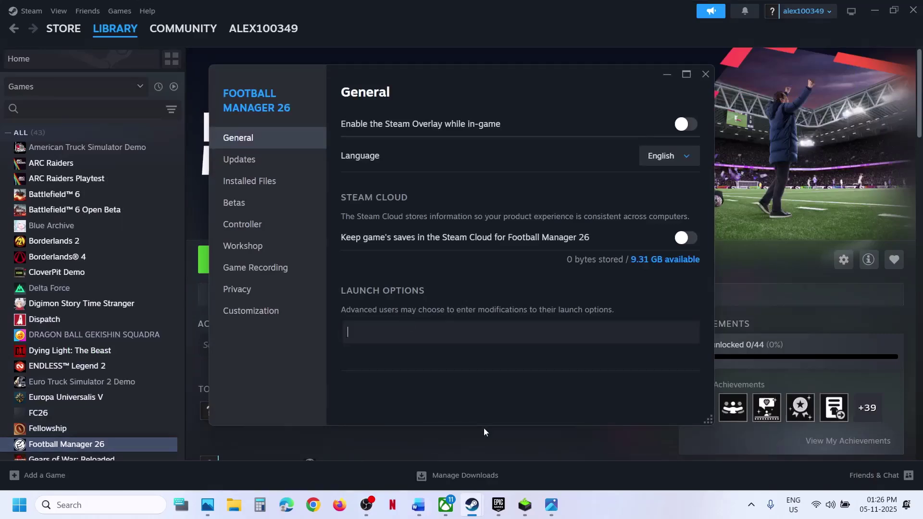
pyautogui.click(419, 506)
pyautogui.tripleClick(306, 177)
pyautogui.hotkey('ctrl', 'c')
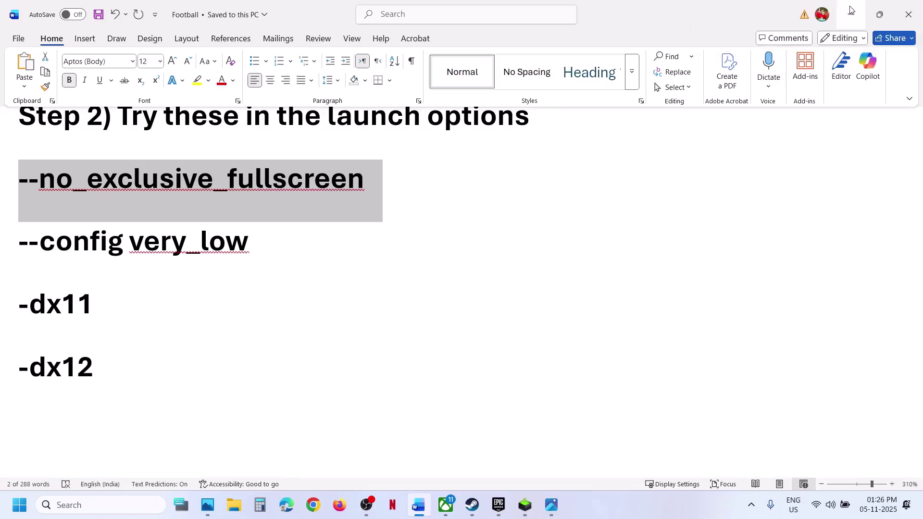
pyautogui.hotkey('alt', 'Tab')
pyautogui.click(396, 335)
pyautogui.hotkey('ctrl', 'v')
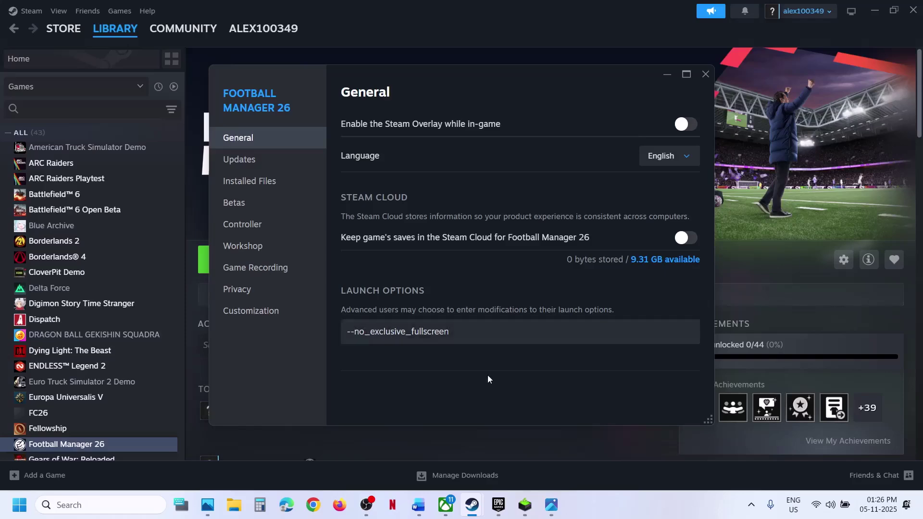
pyautogui.click(704, 74)
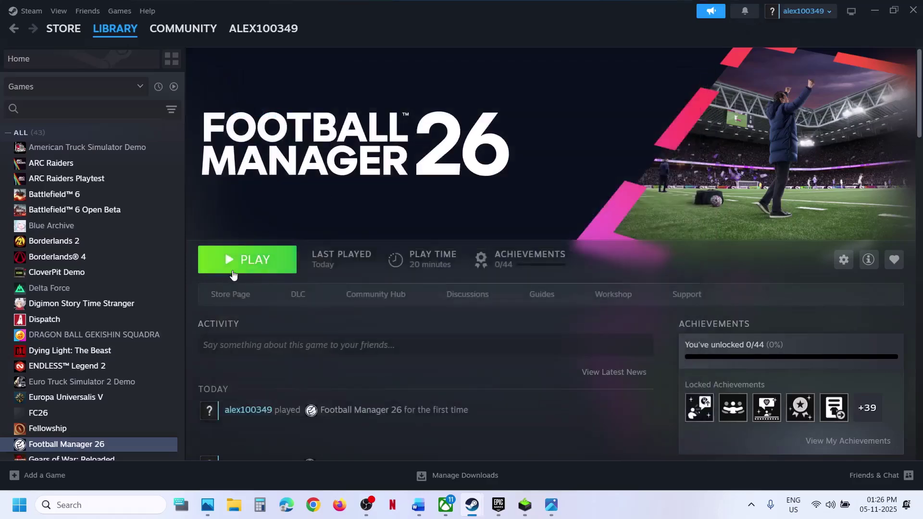
# Copy --config very_low from the Word guide and replace Football Manager 26's launch options in Steam with it
pyautogui.click(419, 505)
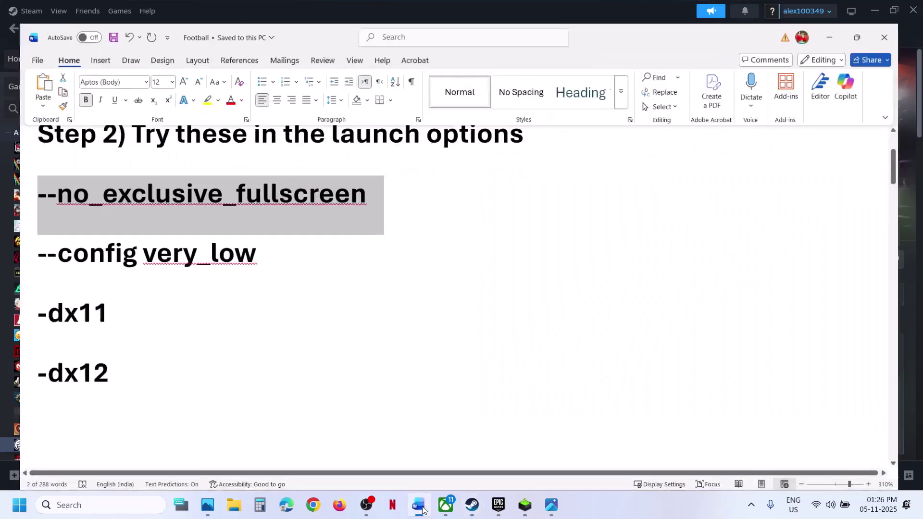
pyautogui.moveTo(263, 240); pyautogui.dragTo(27, 240)
pyautogui.hotkey('ctrl', 'c')
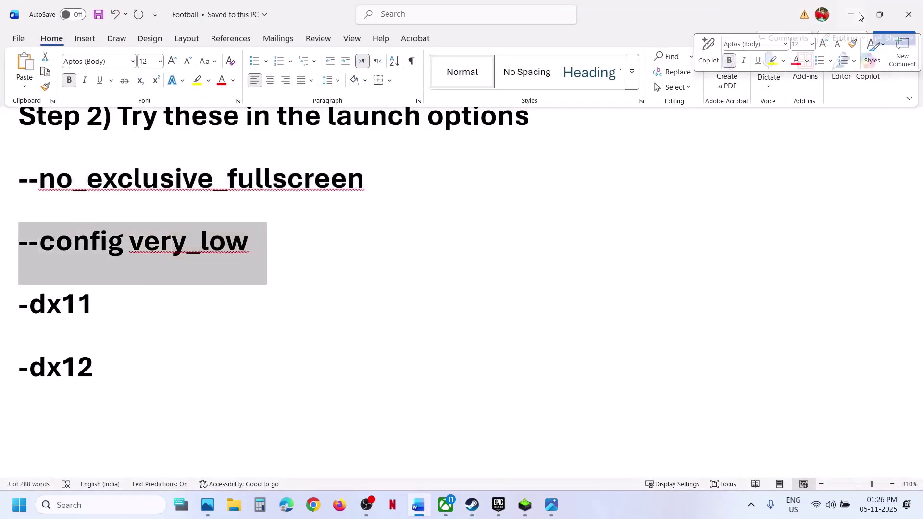
pyautogui.hotkey('alt', 'Tab')
pyautogui.rightClick(63, 442)
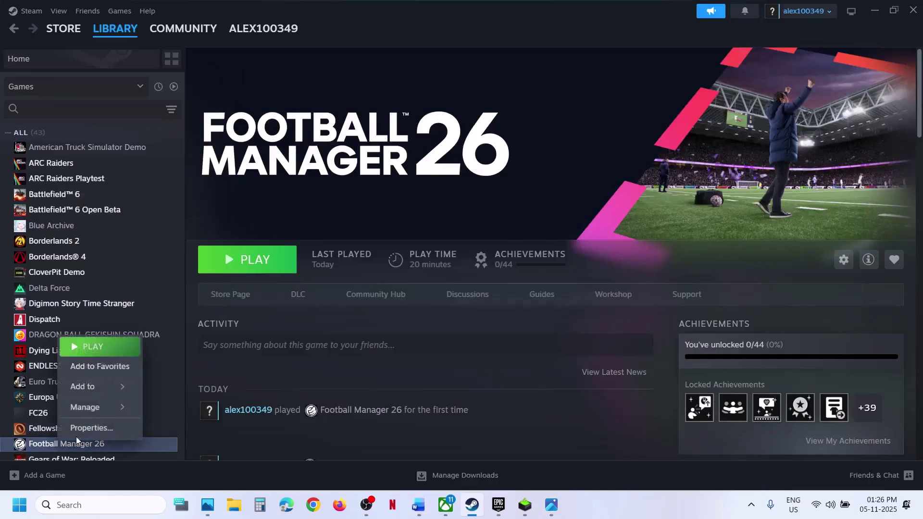
pyautogui.click(91, 426)
pyautogui.click(469, 338)
pyautogui.hotkey('ctrl', 'a')
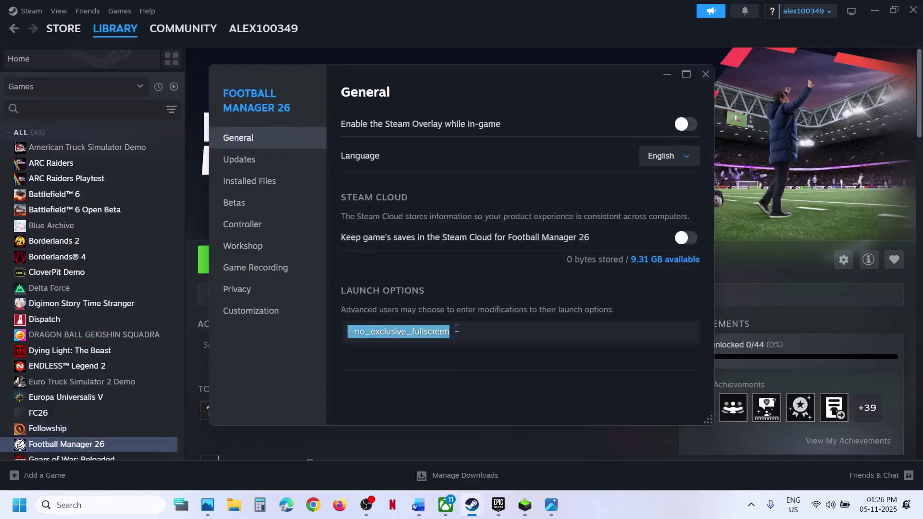
pyautogui.hotkey('ctrl', 'v')
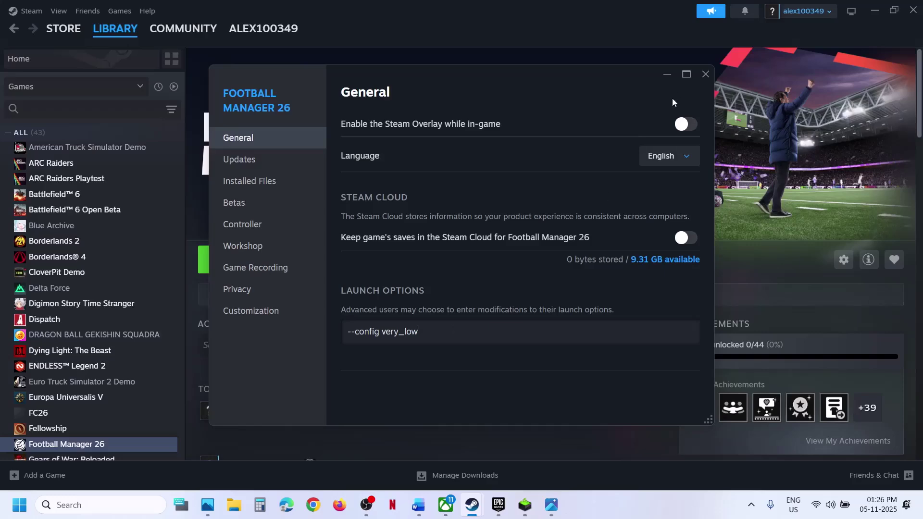
pyautogui.click(705, 74)
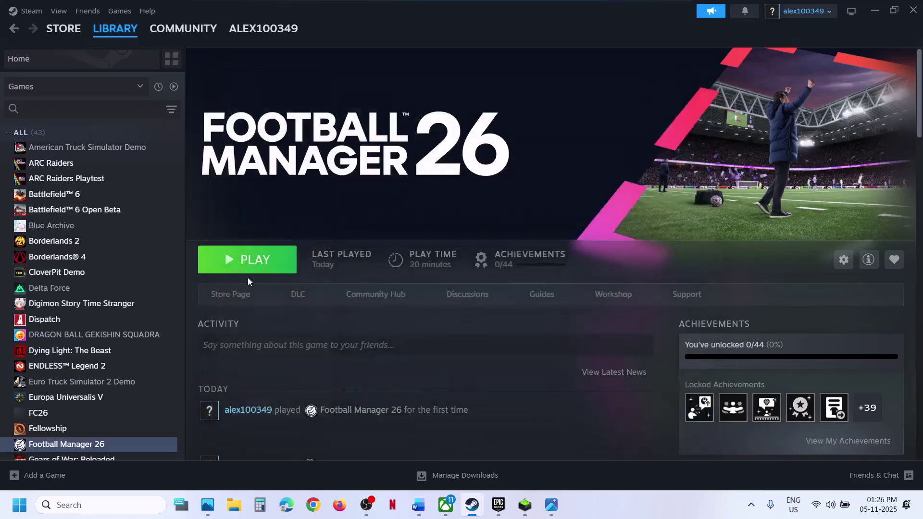
# Replace Football Manager 26's launch option with -dx11, and try -dx12 in its place
pyautogui.rightClick(100, 445)
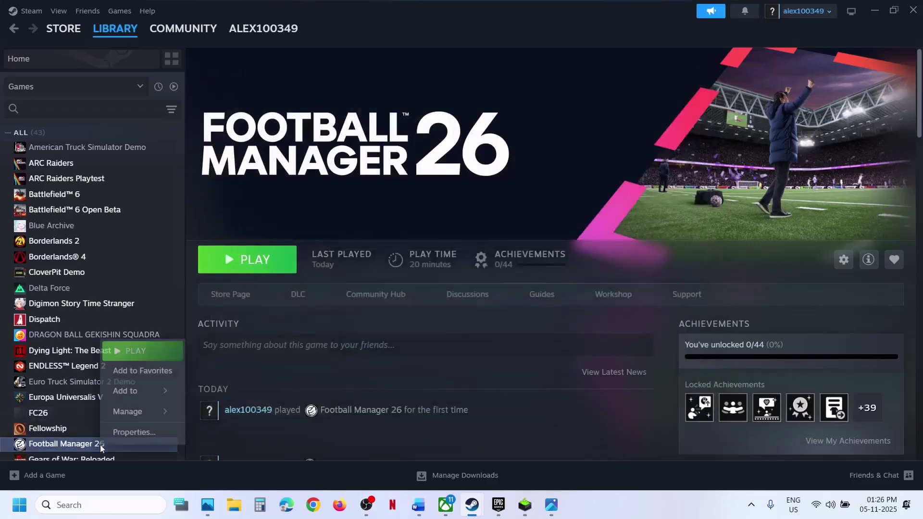
pyautogui.click(132, 431)
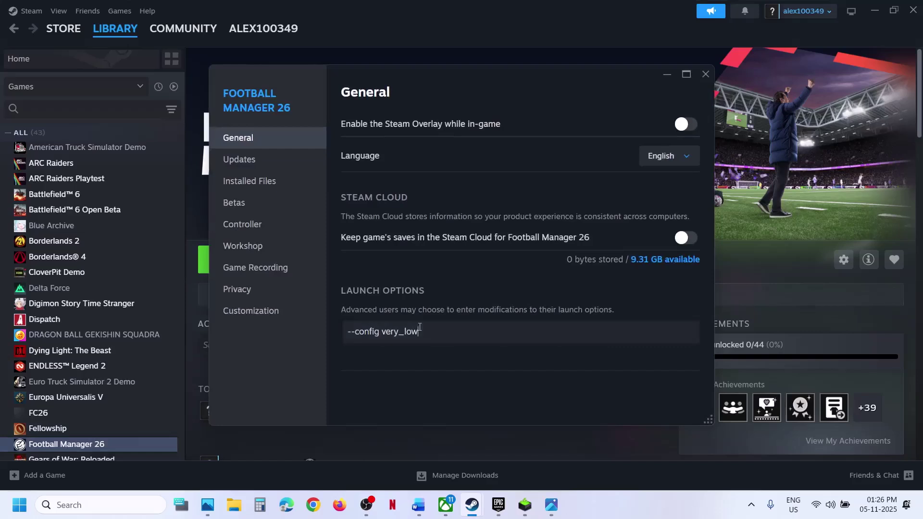
pyautogui.moveTo(418, 332); pyautogui.dragTo(322, 327)
pyautogui.write('-dx11')
pyautogui.click(446, 404)
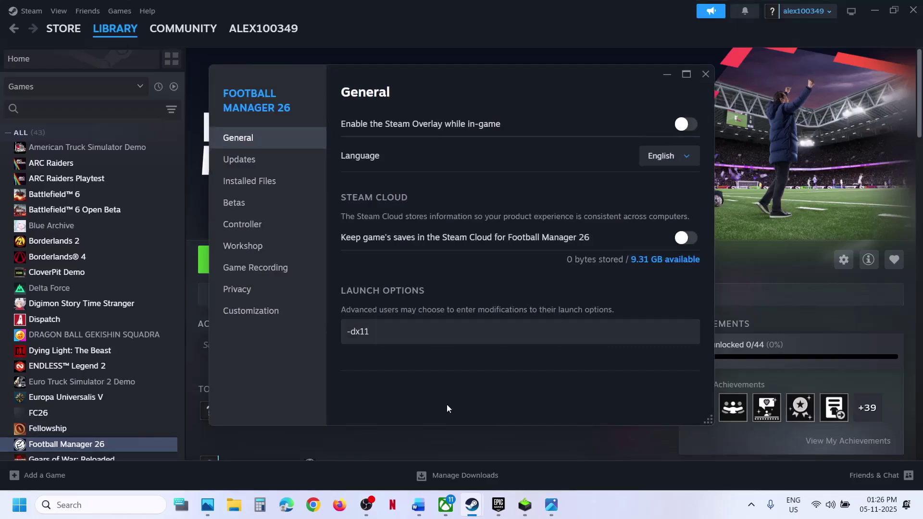
pyautogui.click(413, 327)
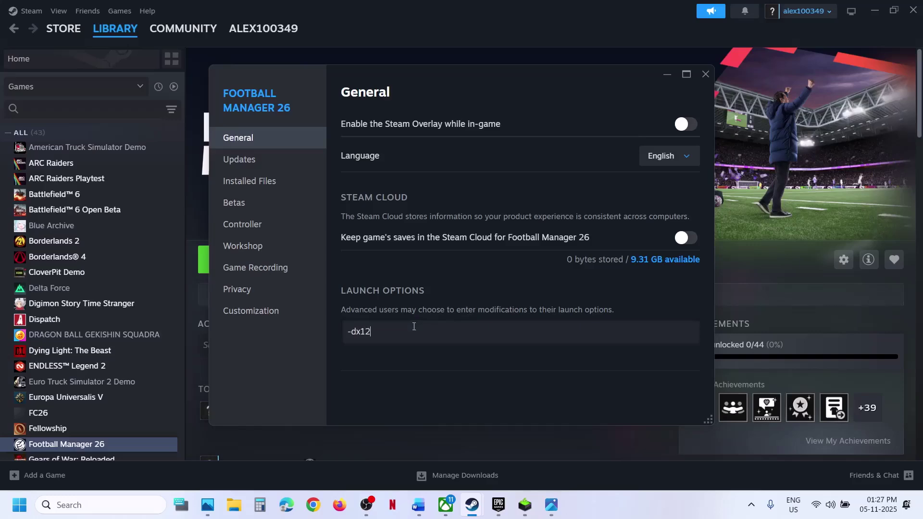
# Clear Football Manager 26's launch options and close the game's properties
pyautogui.moveTo(431, 332); pyautogui.dragTo(299, 333)
pyautogui.press('BackSpace')
pyautogui.click(704, 75)
# Check Step 3 in the Word guide, search Windows for steam and open the Steam app's file location
pyautogui.click(428, 510)
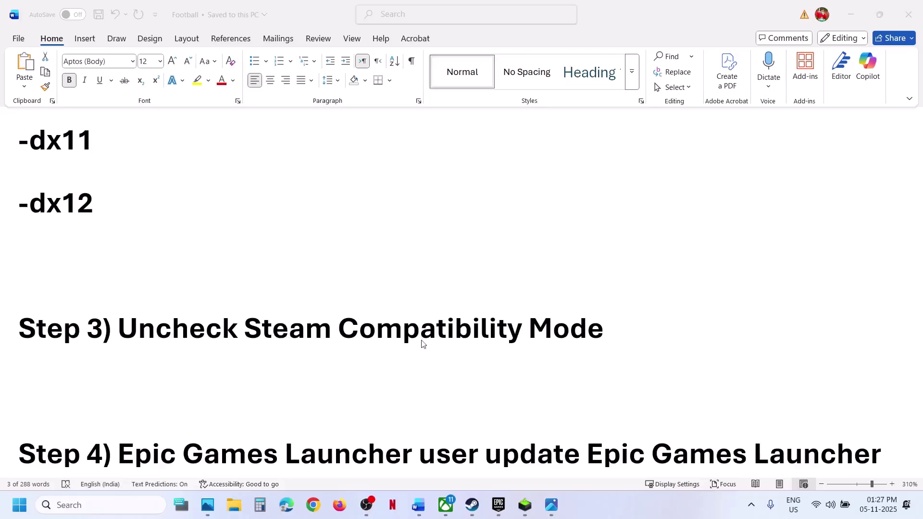
pyautogui.click(67, 504)
pyautogui.write('steam')
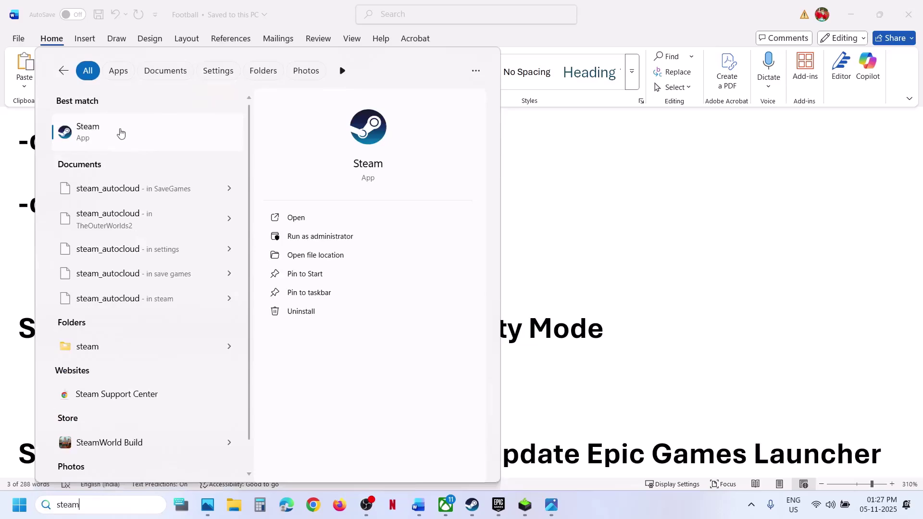
pyautogui.rightClick(120, 133)
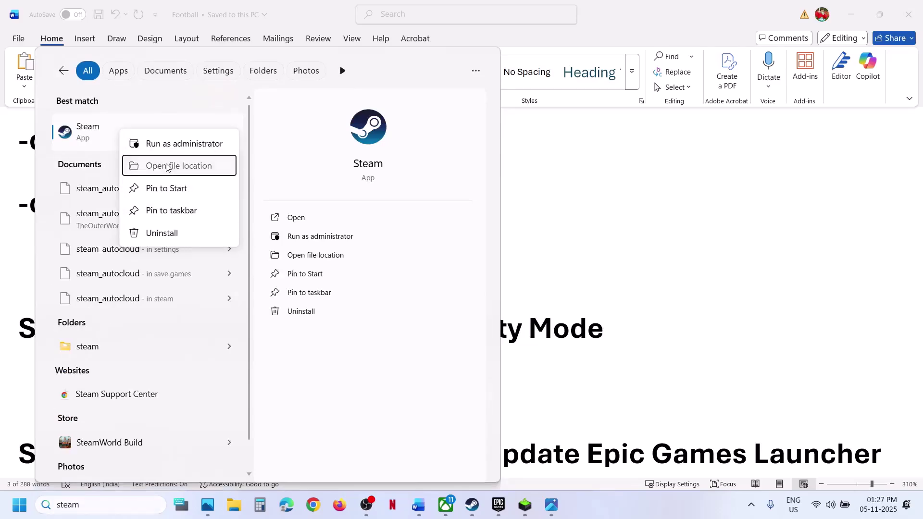
pyautogui.click(166, 166)
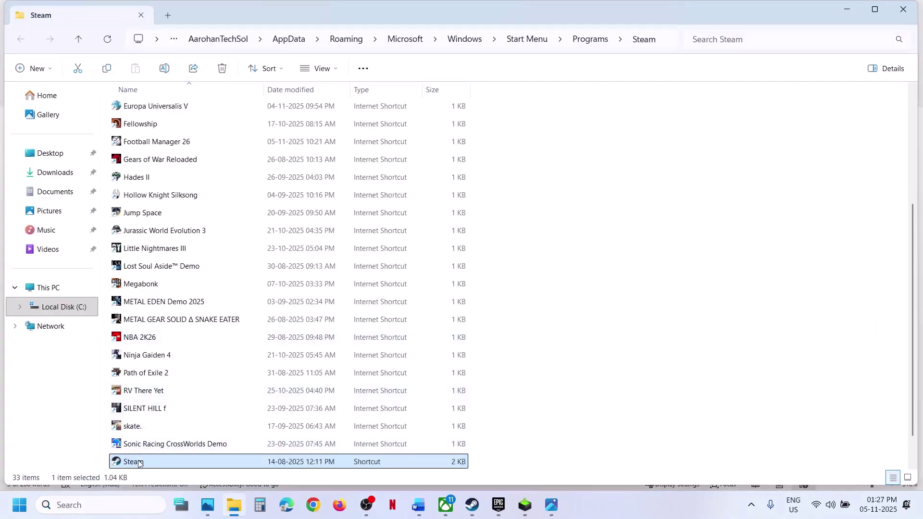
# In the Steam shortcut's compatibility properties, leave "Run this program in compatibility mode for" unchecked and apply the settings
pyautogui.rightClick(139, 462)
pyautogui.click(188, 324)
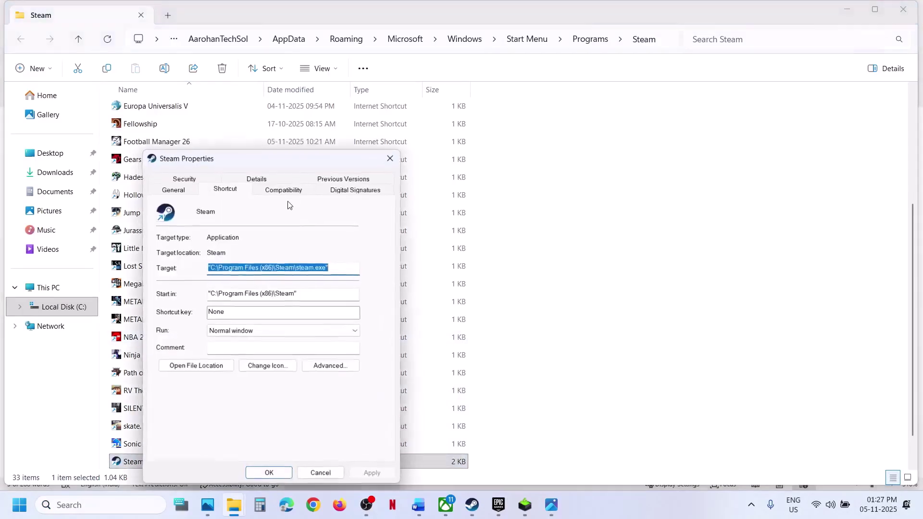
pyautogui.click(272, 194)
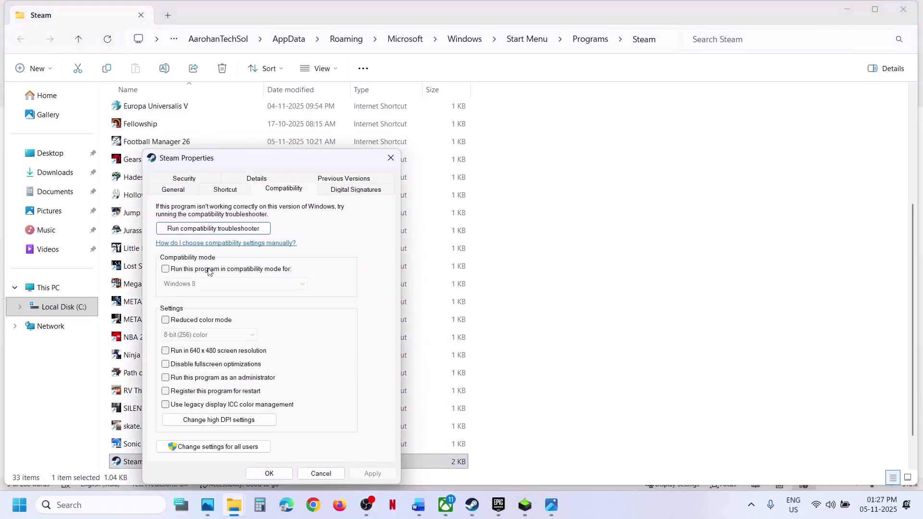
pyautogui.click(165, 269)
pyautogui.click(165, 269)
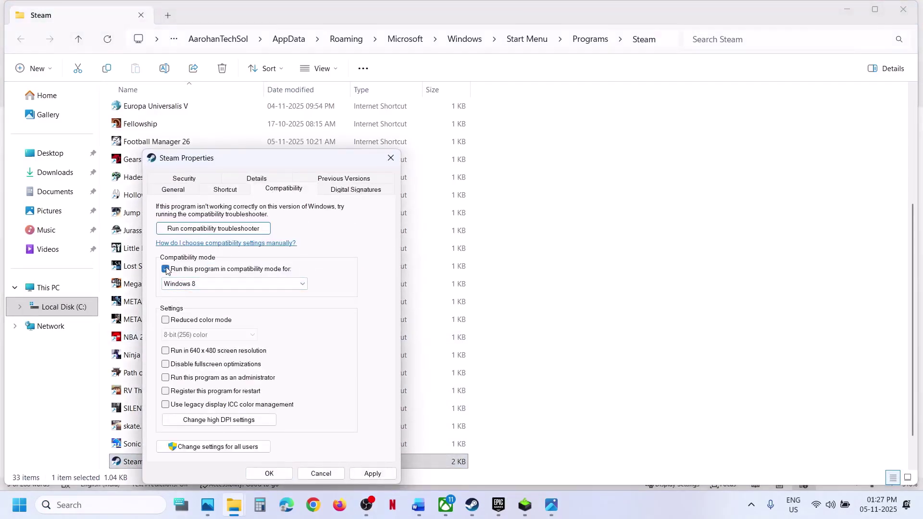
pyautogui.click(373, 473)
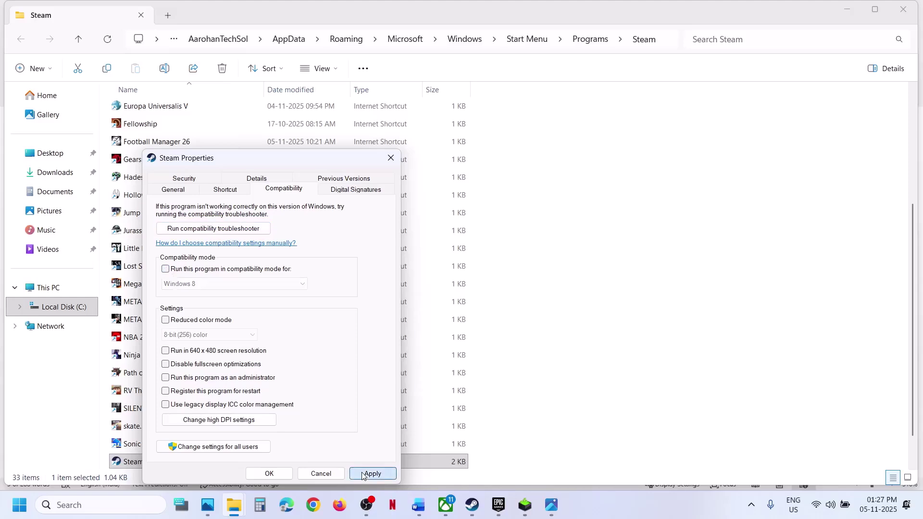
pyautogui.click(269, 473)
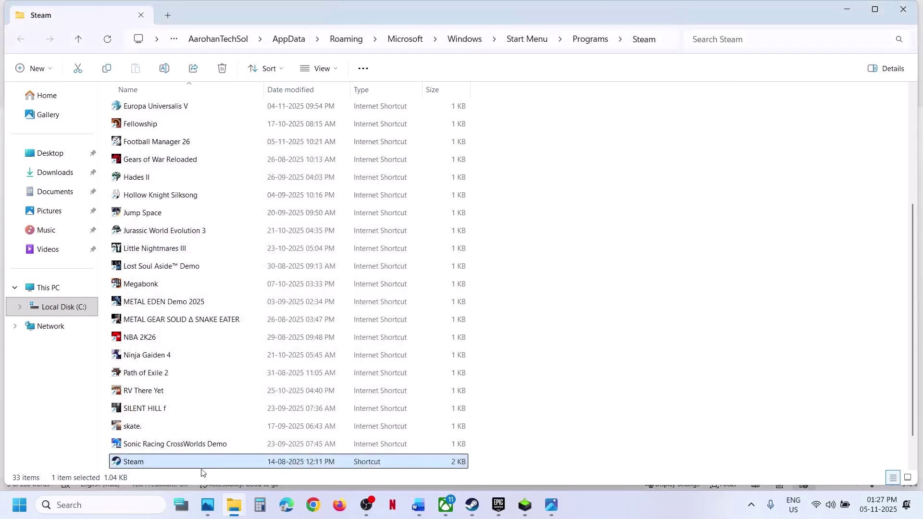
# Switch to Steam, view its main application menu, and open Steam again through a Windows search for steam
pyautogui.click(106, 506)
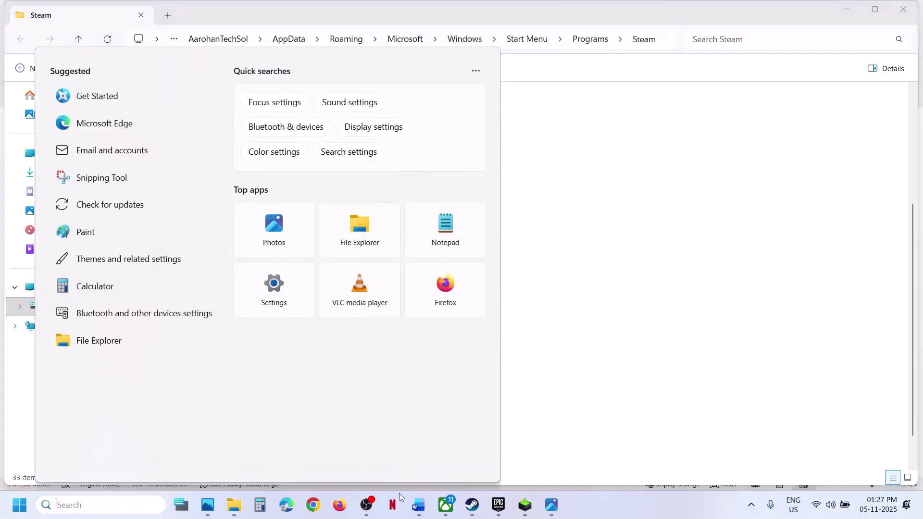
pyautogui.click(471, 506)
pyautogui.click(24, 12)
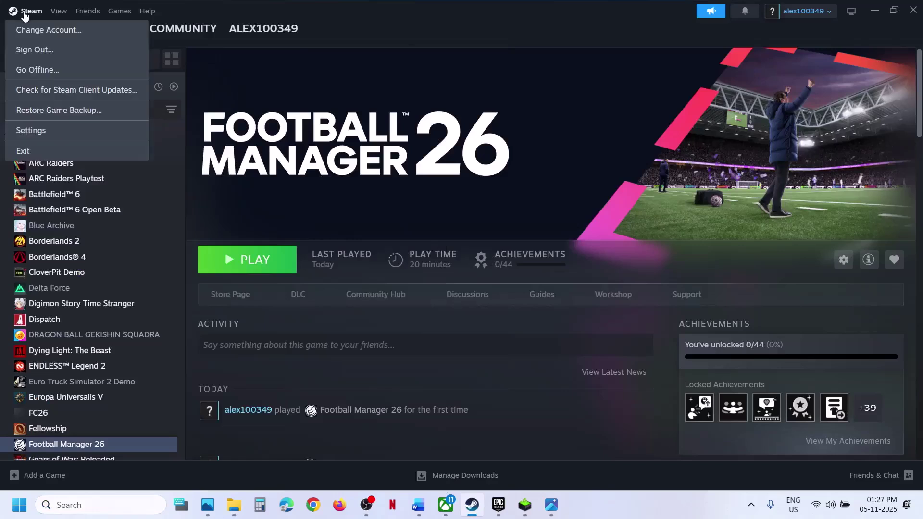
pyautogui.click(82, 503)
pyautogui.write('steam')
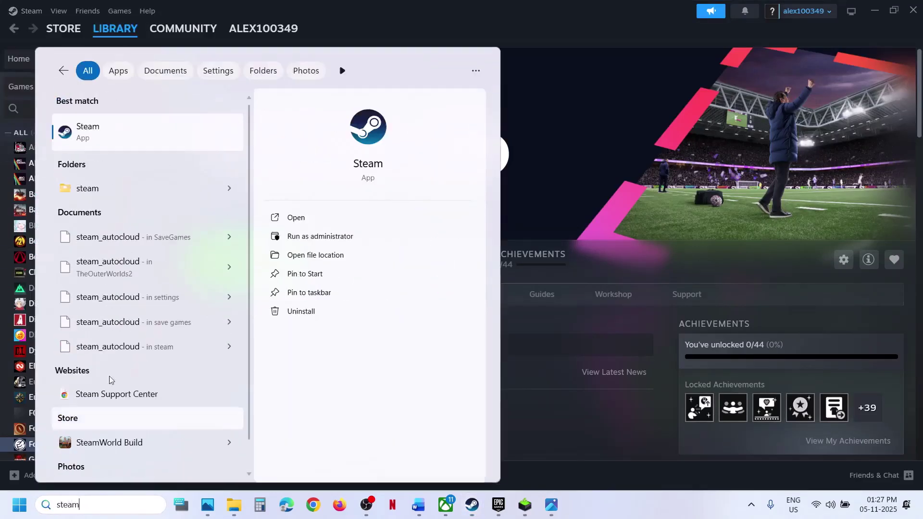
pyautogui.click(134, 126)
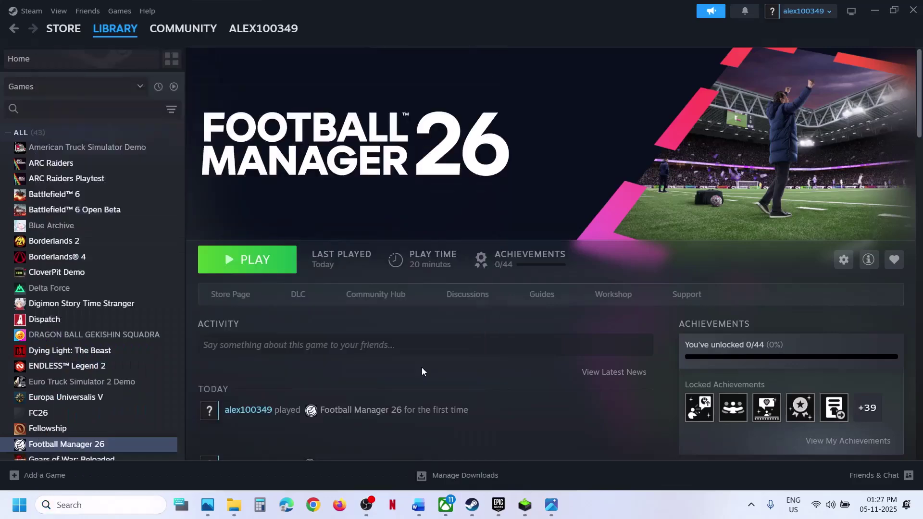
# Return to the Word guide and read Step 4 about updating the Epic Games Launcher
pyautogui.click(419, 504)
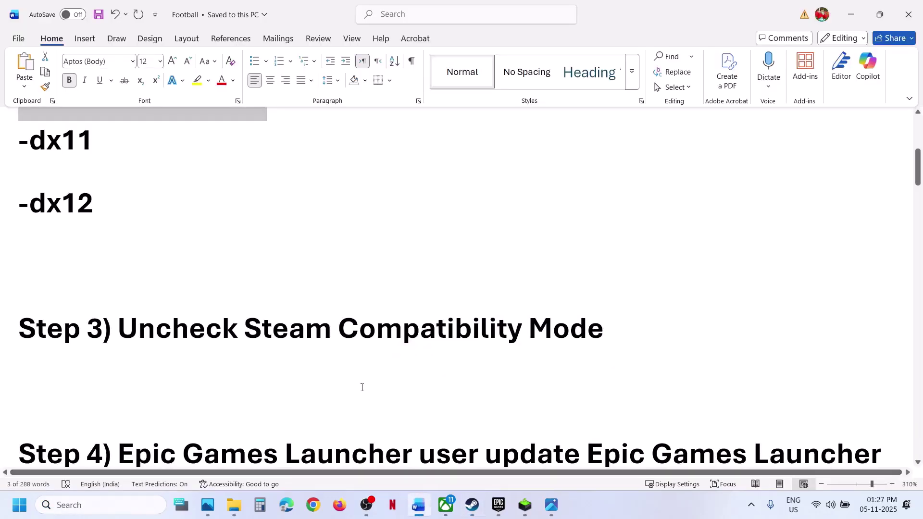
pyautogui.scroll(-2, 362, 386)
pyautogui.scroll(1, 361, 387)
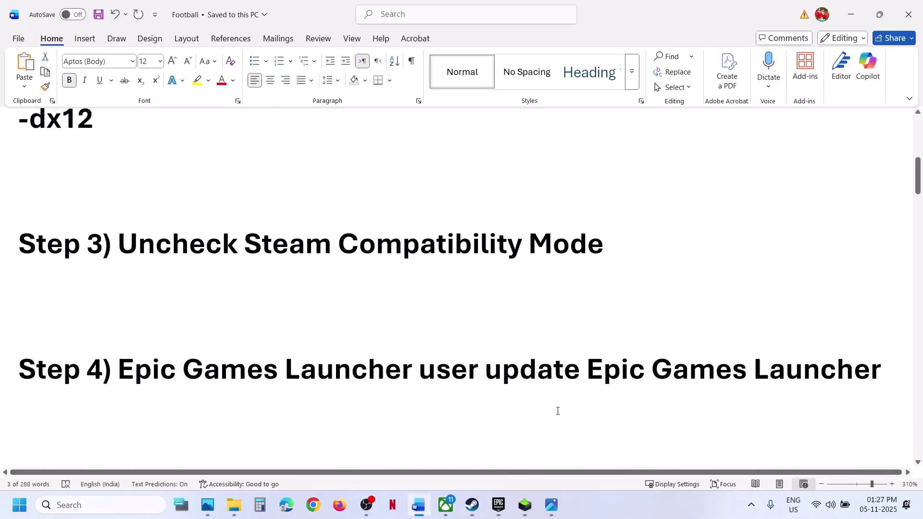
# Switch to the Epic Games Launcher, install the Epic Games Updater Service from its settings, allow the changes, and minimize the launcher
pyautogui.click(499, 505)
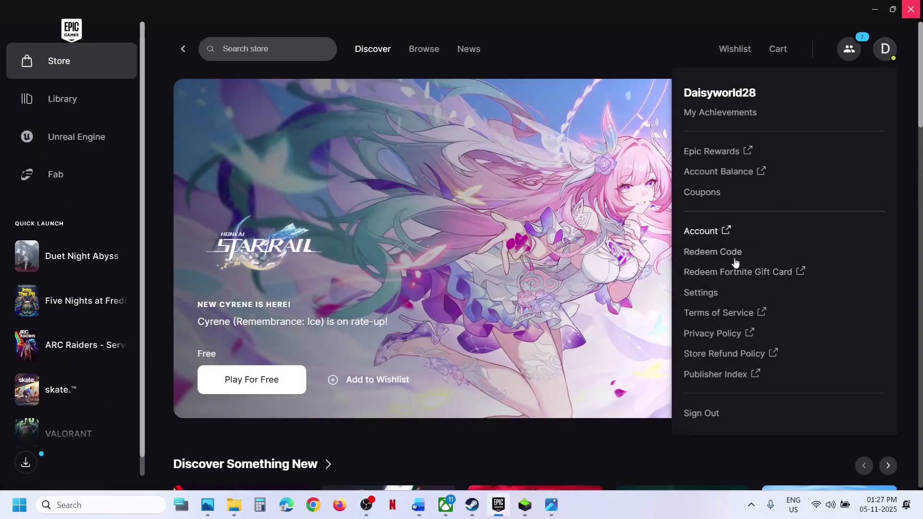
pyautogui.click(706, 292)
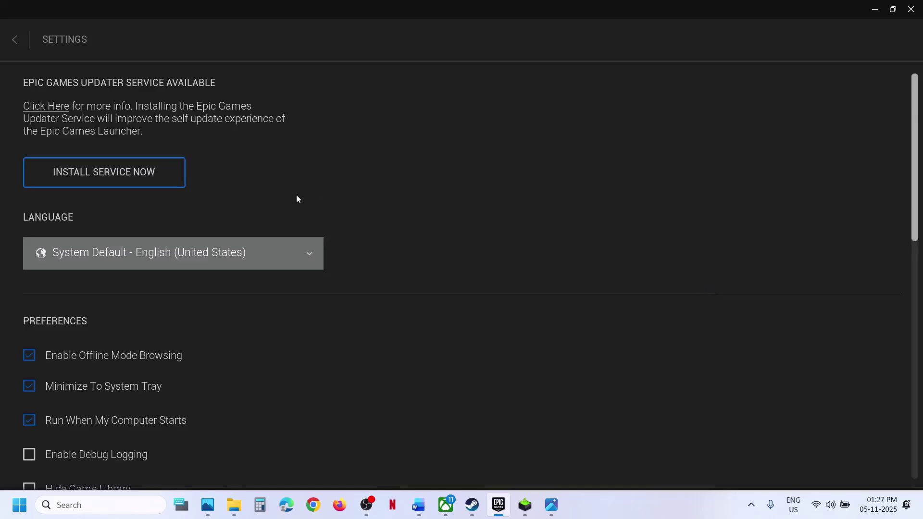
pyautogui.click(99, 172)
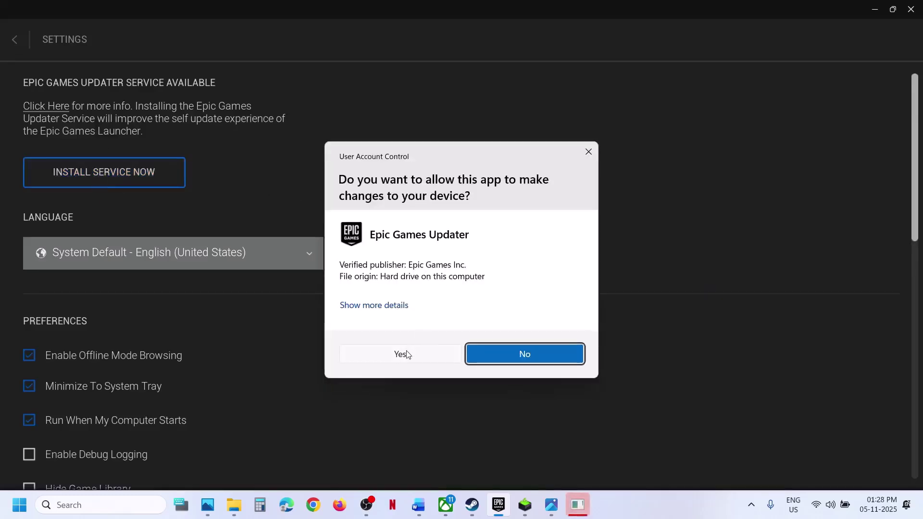
pyautogui.click(406, 355)
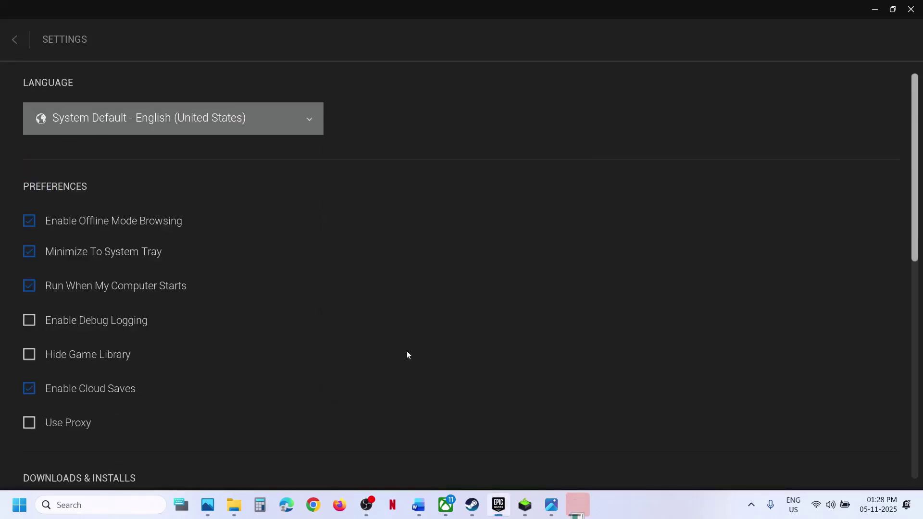
pyautogui.click(875, 11)
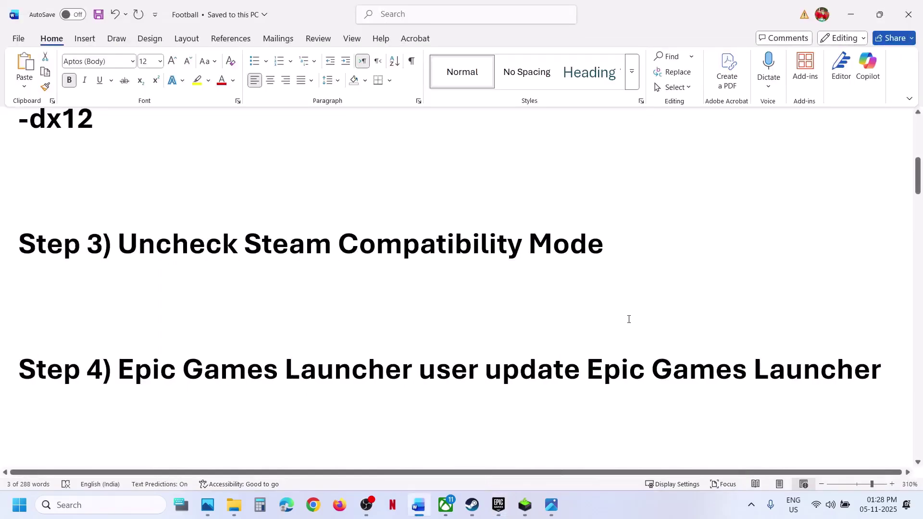
# Check Step 5 in the Word guide, switch to Steam and browse the local files of Football Manager 26
pyautogui.scroll(-4, 370, 362)
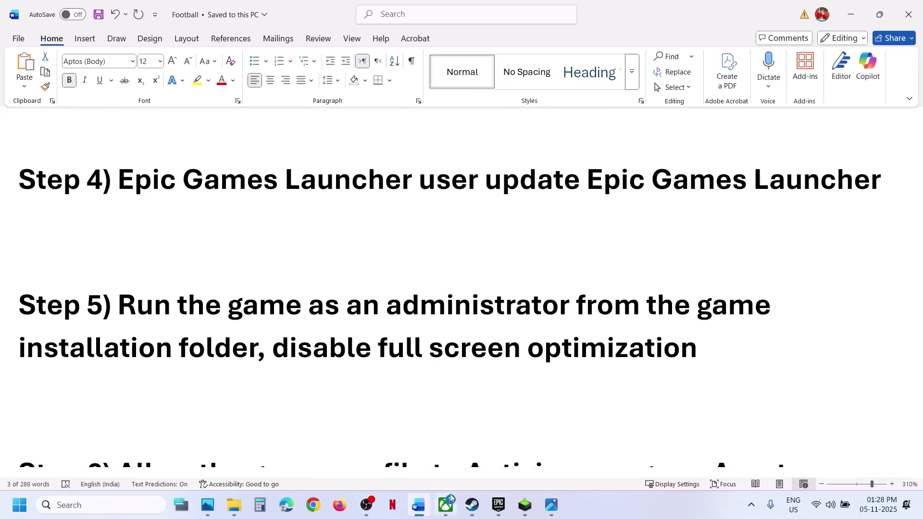
pyautogui.click(472, 505)
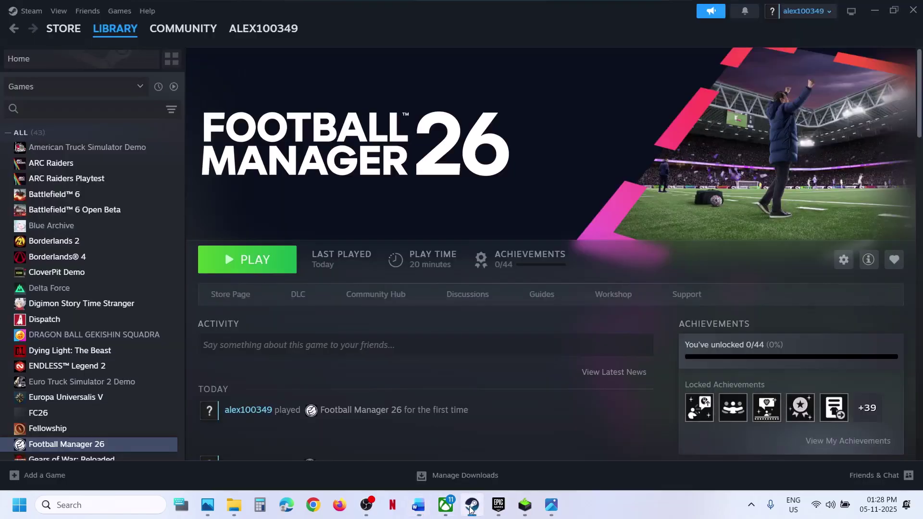
pyautogui.rightClick(41, 444)
pyautogui.moveTo(77, 413)
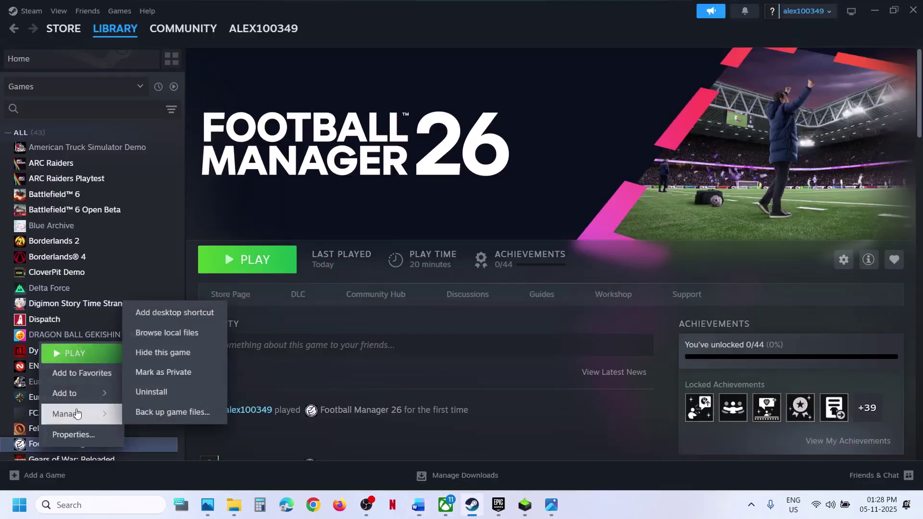
pyautogui.click(160, 341)
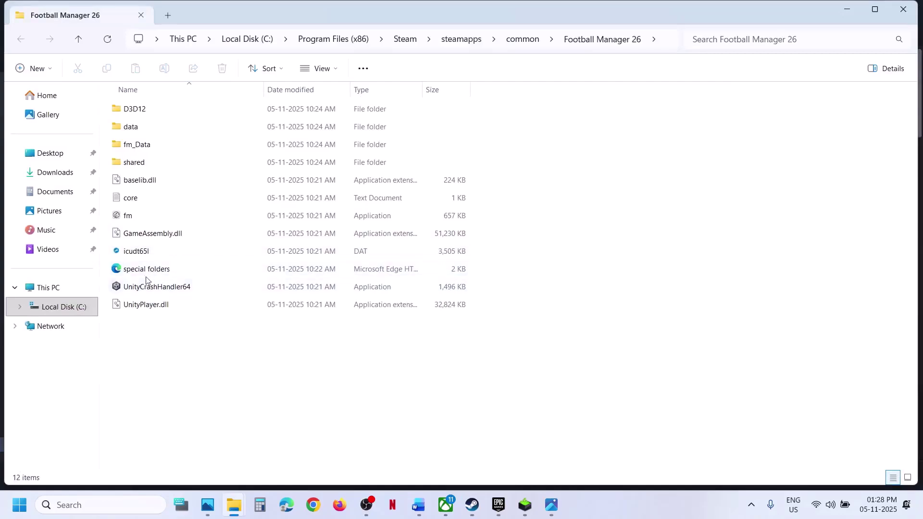
# In the compatibility properties of the fm application, enable "Run this program as an administrator" and apply the setting
pyautogui.click(129, 217)
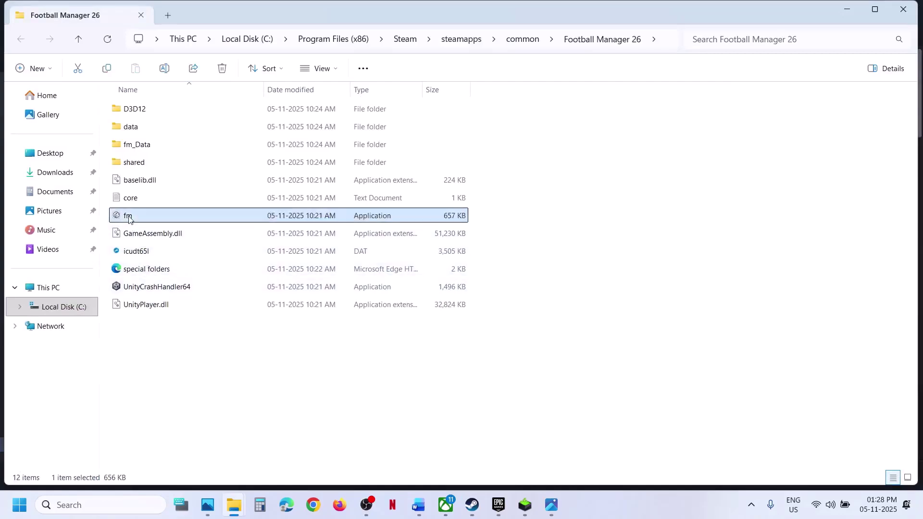
pyautogui.rightClick(152, 223)
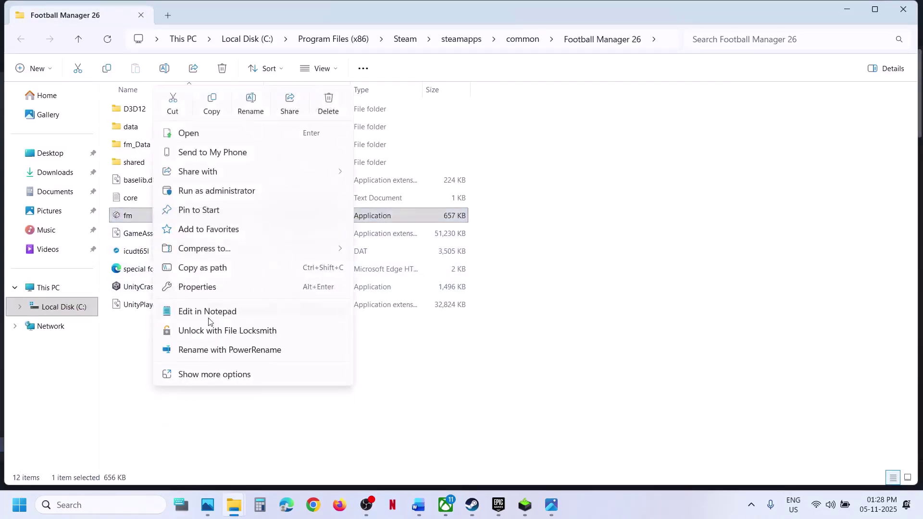
pyautogui.click(203, 292)
pyautogui.click(266, 191)
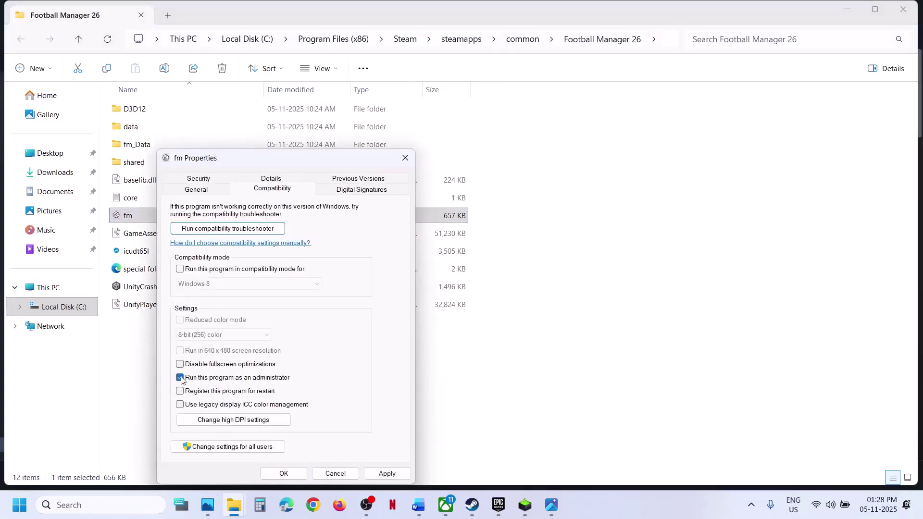
pyautogui.click(387, 473)
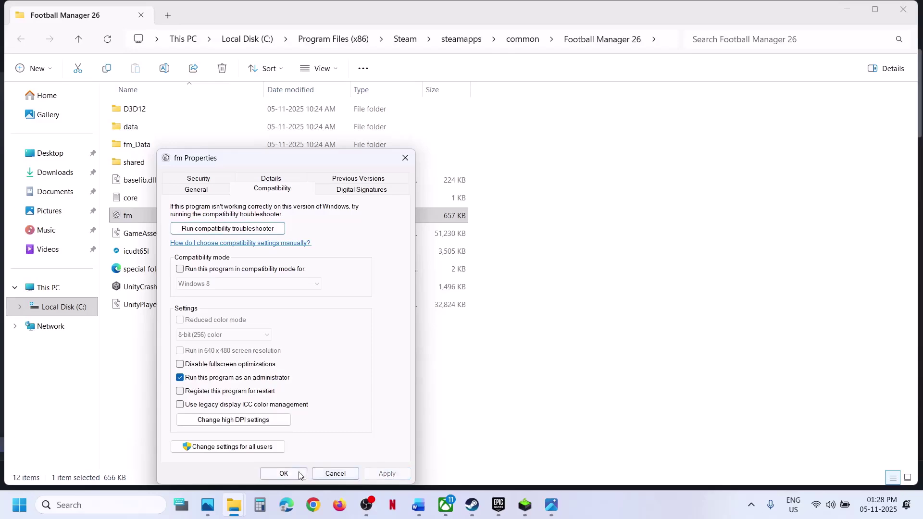
pyautogui.click(283, 473)
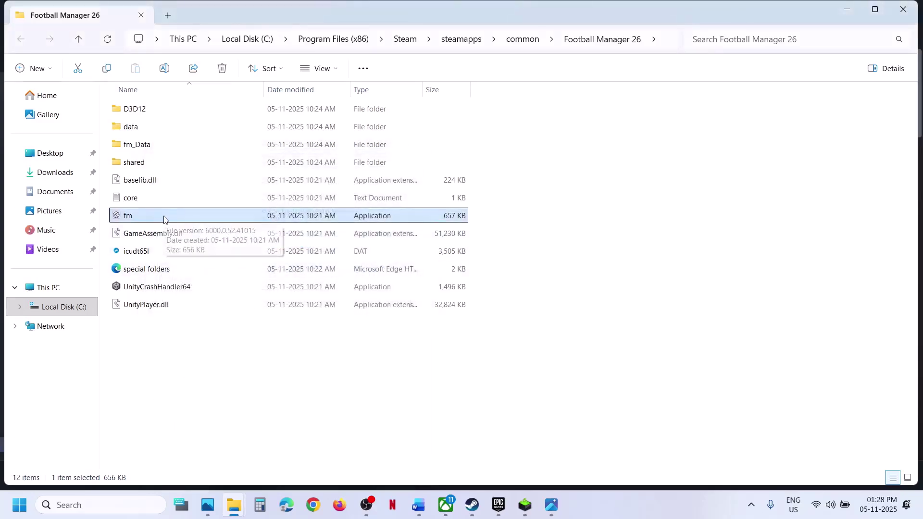
# Reopen the fm application's compatibility properties, enable "Disable fullscreen optimizations" and confirm
pyautogui.rightClick(164, 219)
pyautogui.click(216, 289)
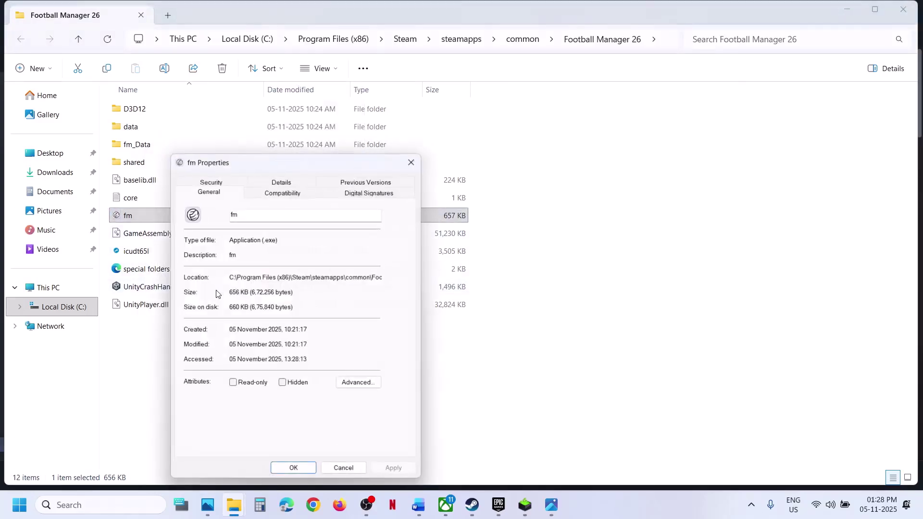
pyautogui.click(271, 192)
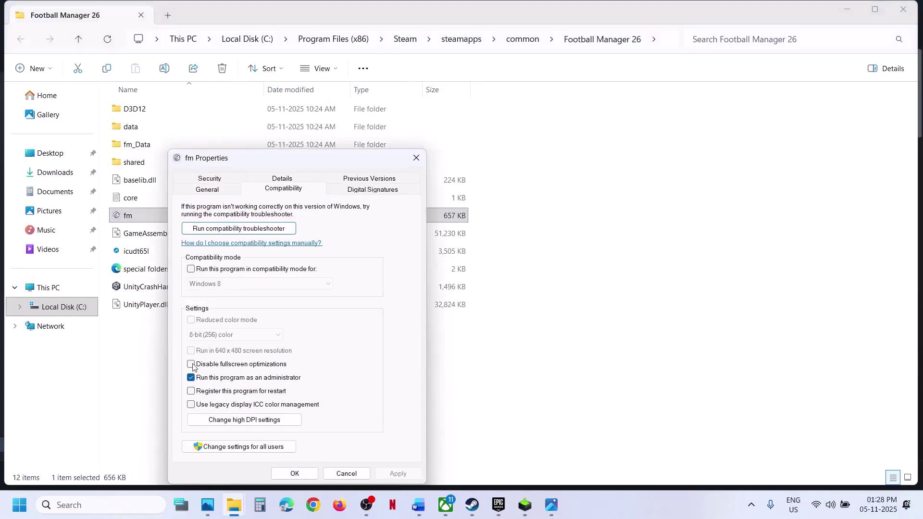
pyautogui.click(295, 474)
# Clear "Disable fullscreen optimizations" and "Run this program as an administrator" in the fm application's compatibility properties and confirm
pyautogui.rightClick(138, 220)
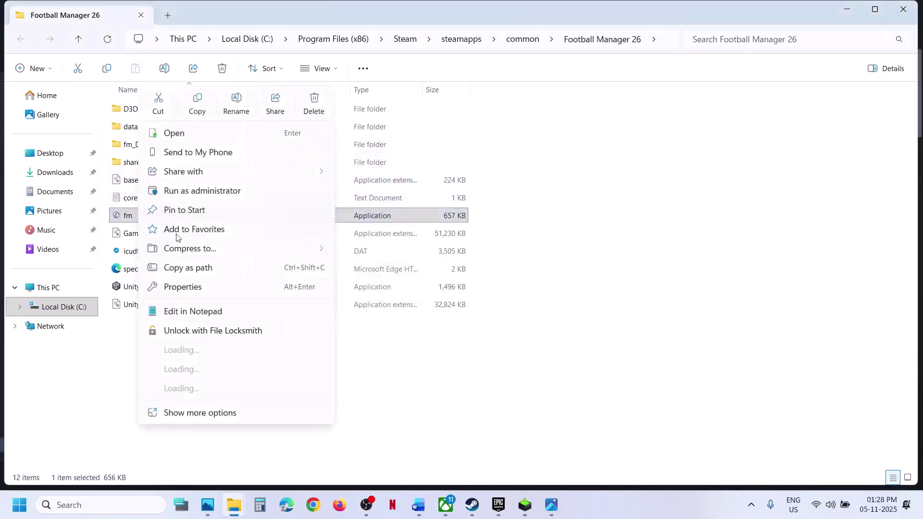
pyautogui.click(195, 293)
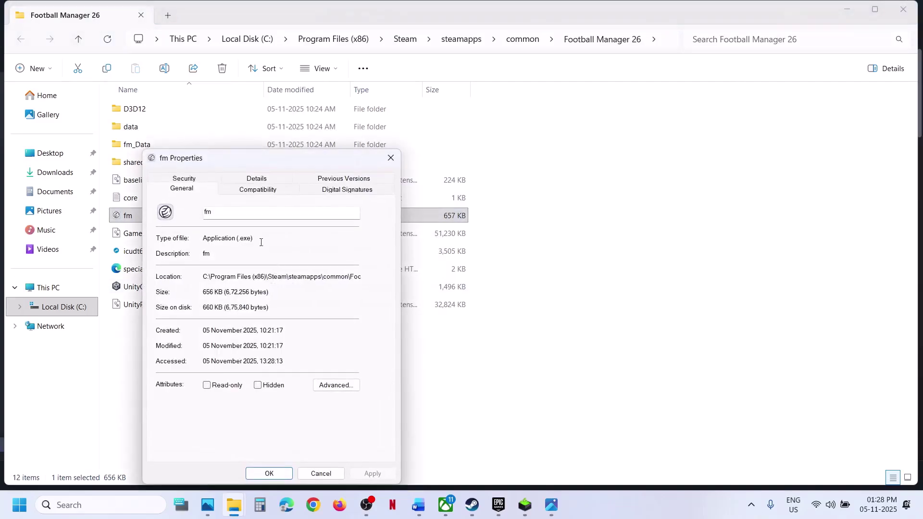
pyautogui.click(250, 193)
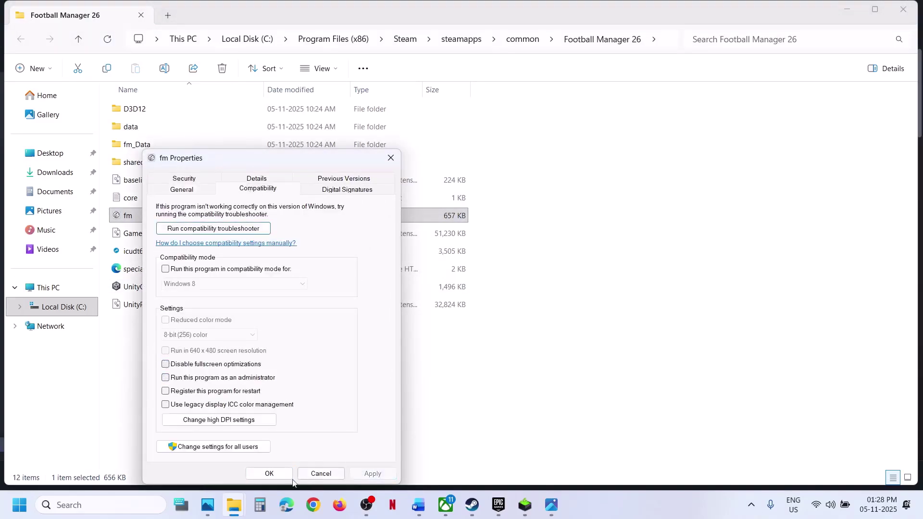
pyautogui.click(268, 474)
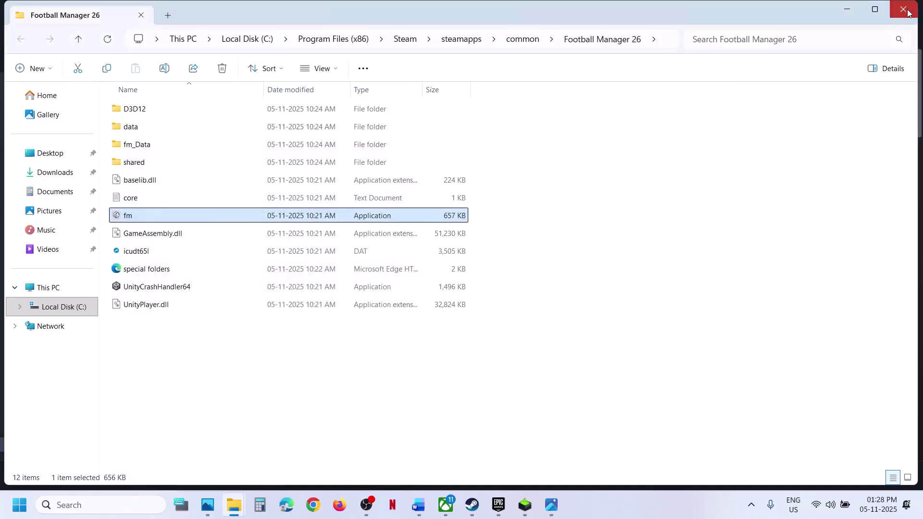
# Return to the Word guide, read Step 6 about allowing the game exe through antivirus and firewall, and minimize Word
pyautogui.click(472, 504)
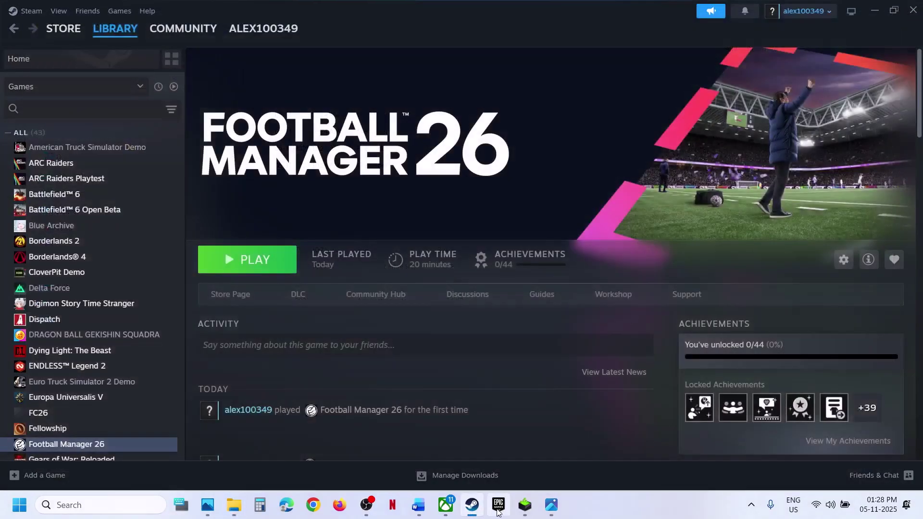
pyautogui.click(418, 504)
pyautogui.scroll(-3, 359, 329)
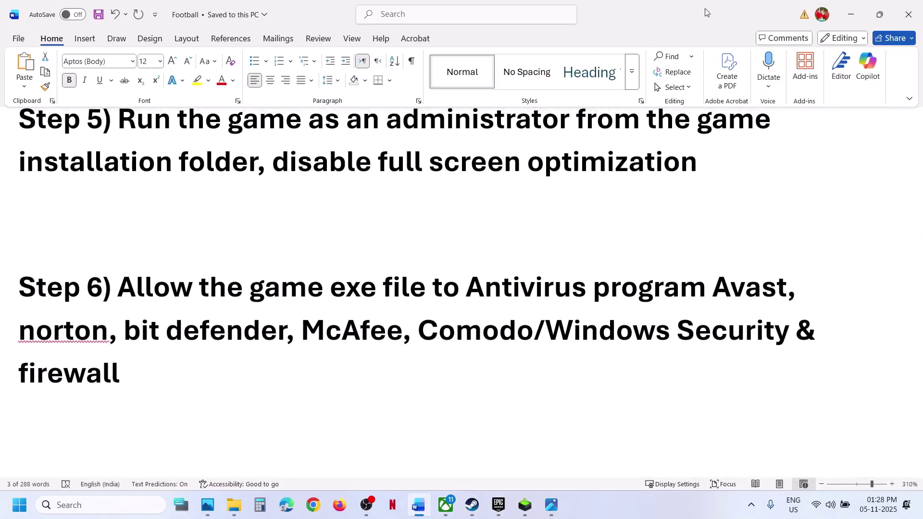
pyautogui.click(849, 16)
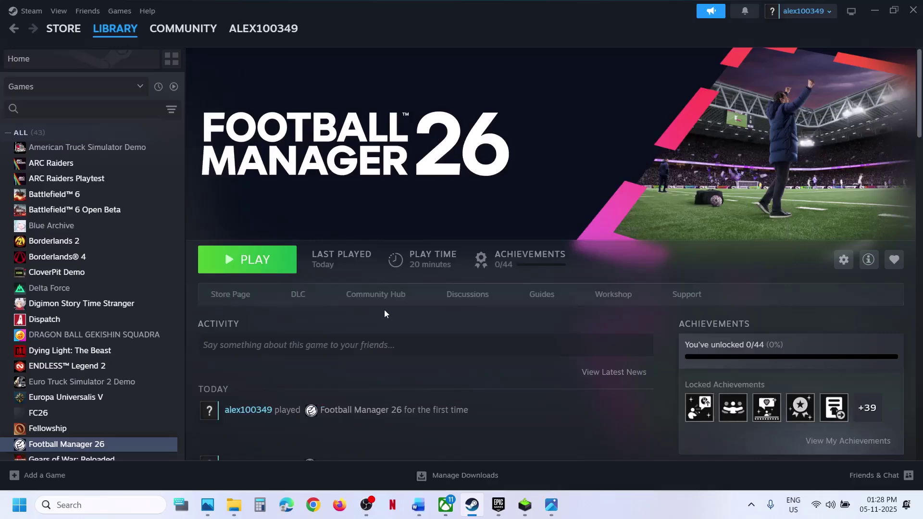
# From the Windows privacy and security settings, open the apps allowed through Controlled folder access under Ransomware protection, granting permission
pyautogui.press('super+i')
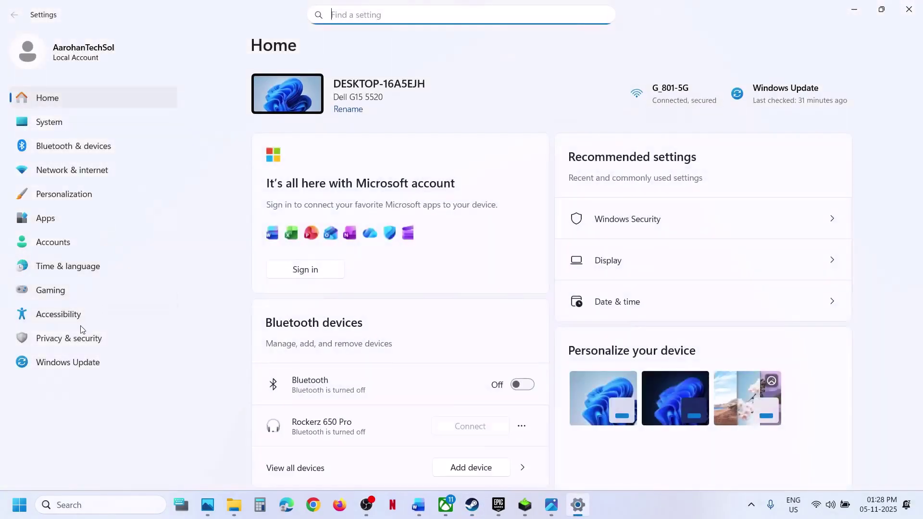
pyautogui.click(72, 337)
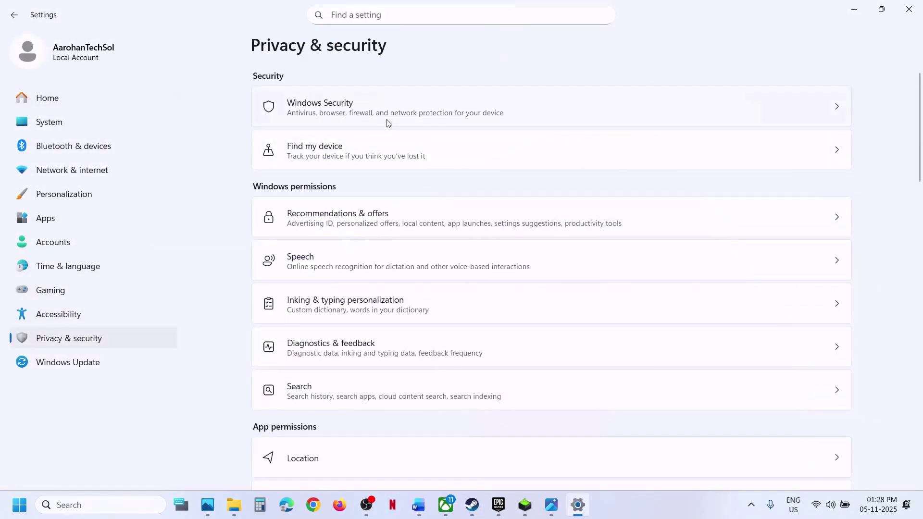
pyautogui.click(464, 120)
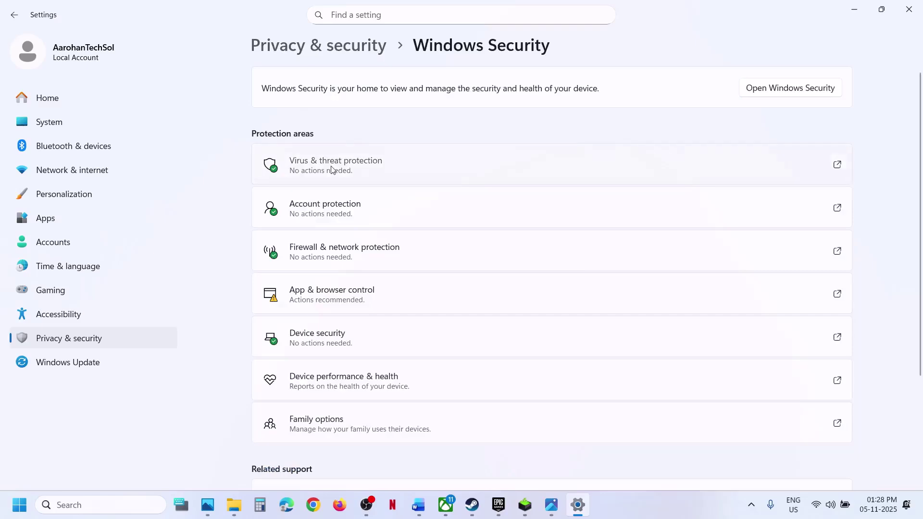
pyautogui.click(331, 170)
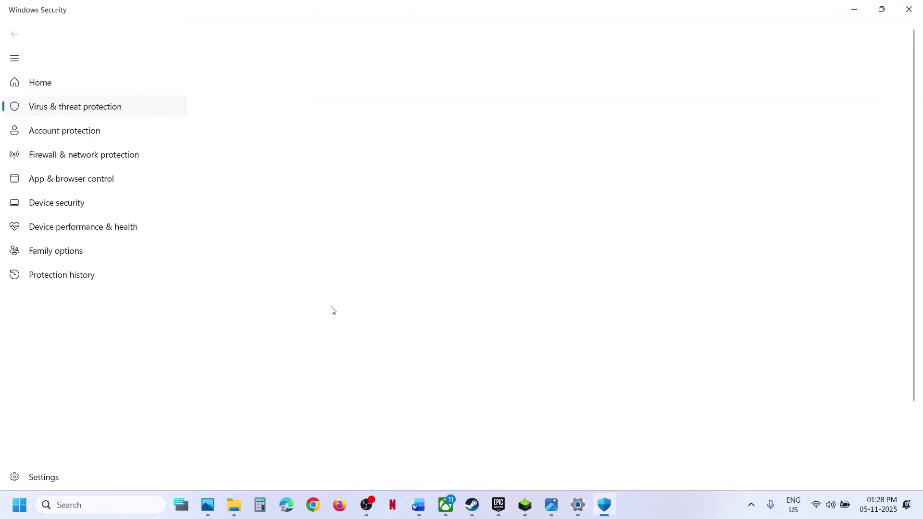
pyautogui.click(297, 449)
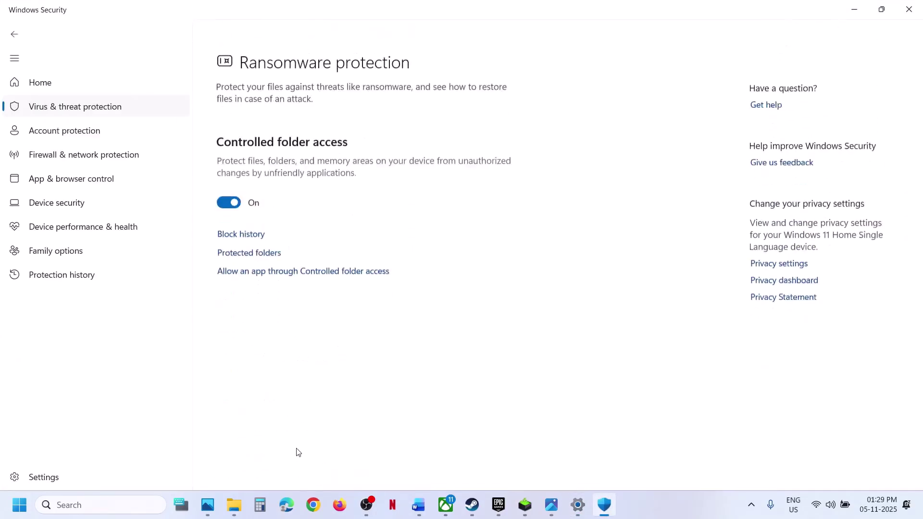
pyautogui.click(309, 259)
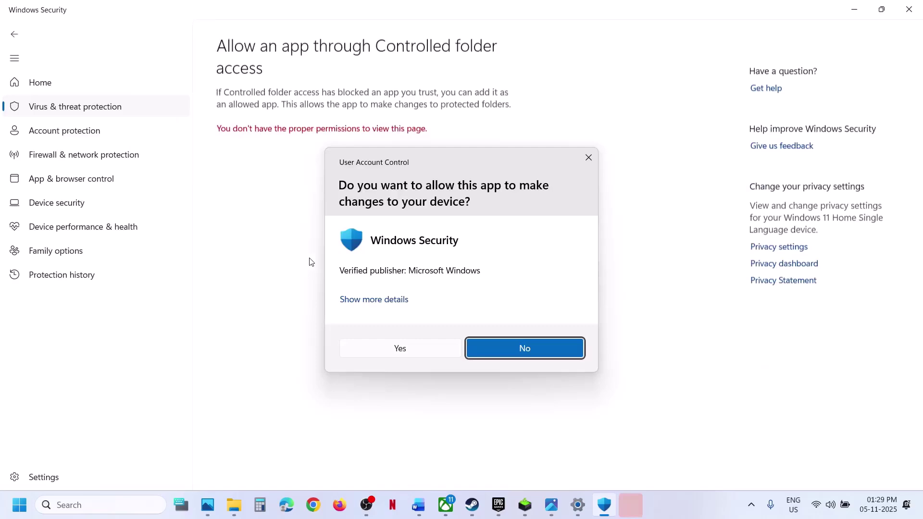
pyautogui.click(409, 349)
# Add the fm application from the Football Manager 26 folder as an allowed app and close Windows Security
pyautogui.click(278, 51)
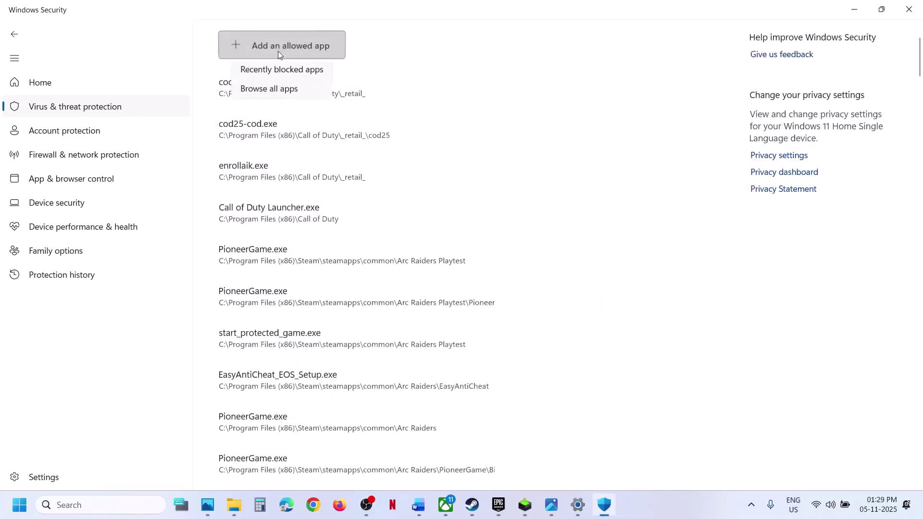
pyautogui.click(284, 91)
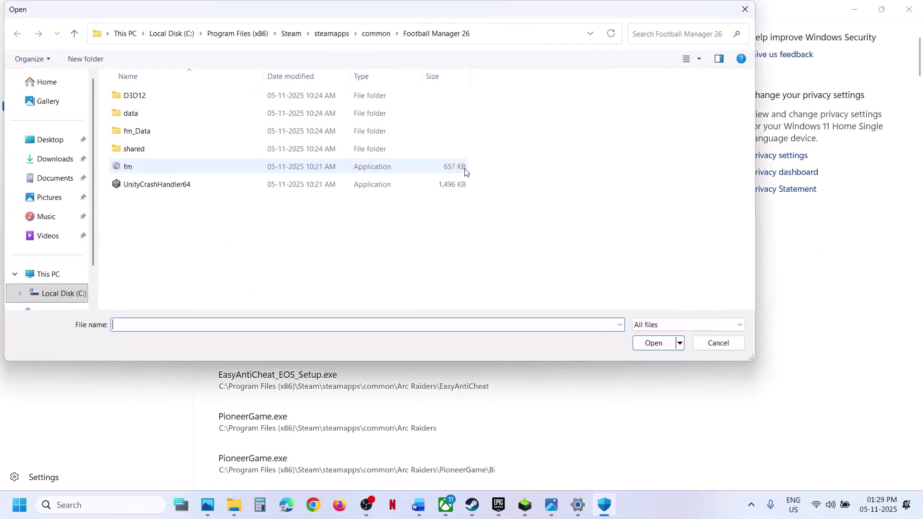
pyautogui.click(139, 168)
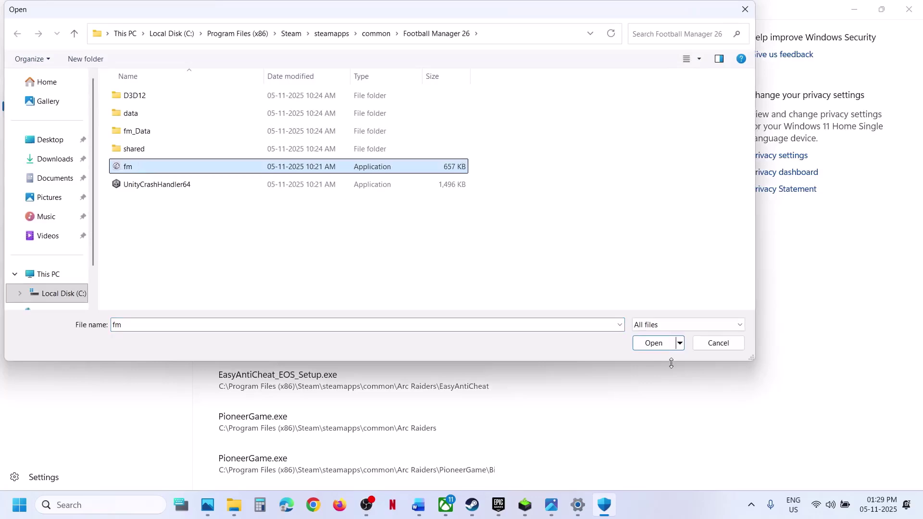
pyautogui.click(661, 343)
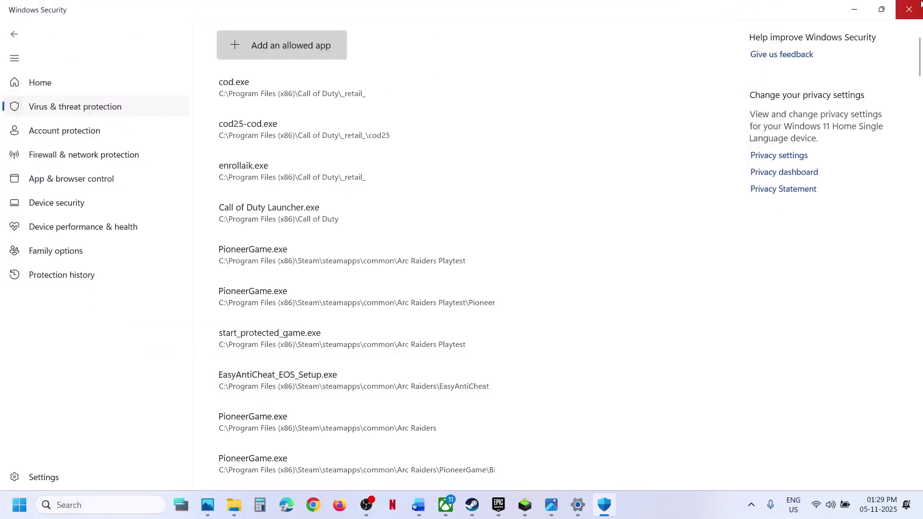
pyautogui.click(908, 9)
# Open Control Panel and go through System and Security to the list of apps allowed through Windows Defender Firewall
pyautogui.click(39, 510)
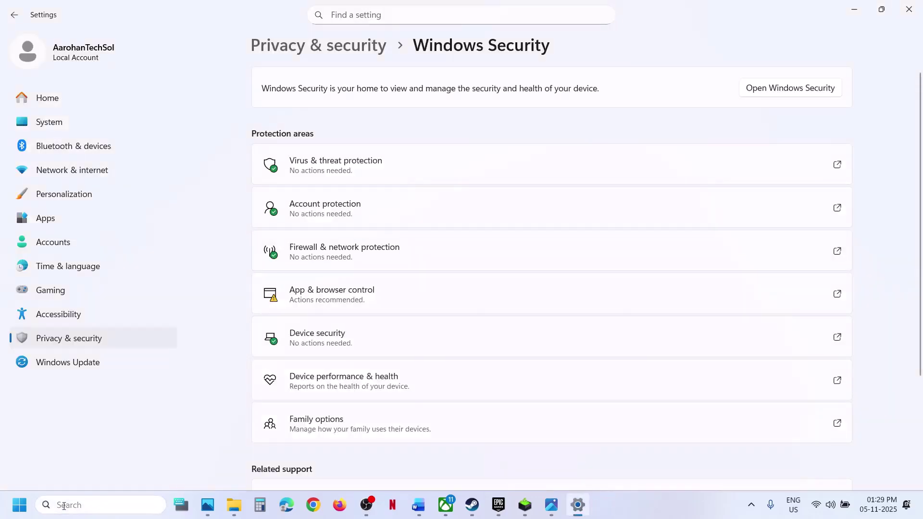
pyautogui.write('cont')
pyautogui.press('Return')
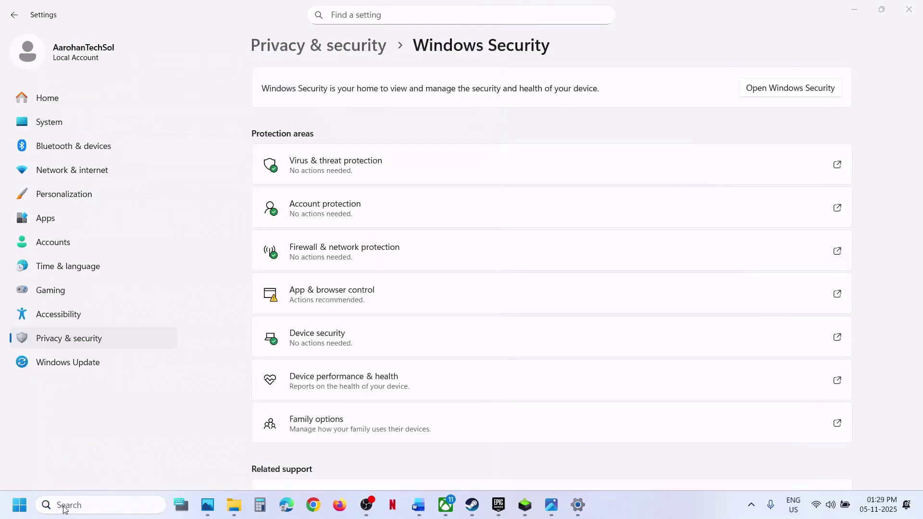
pyautogui.click(359, 101)
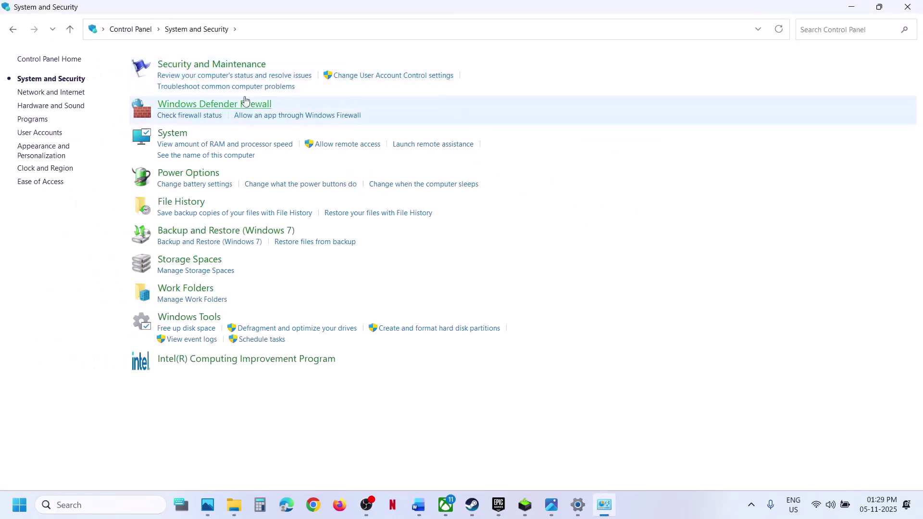
pyautogui.click(228, 107)
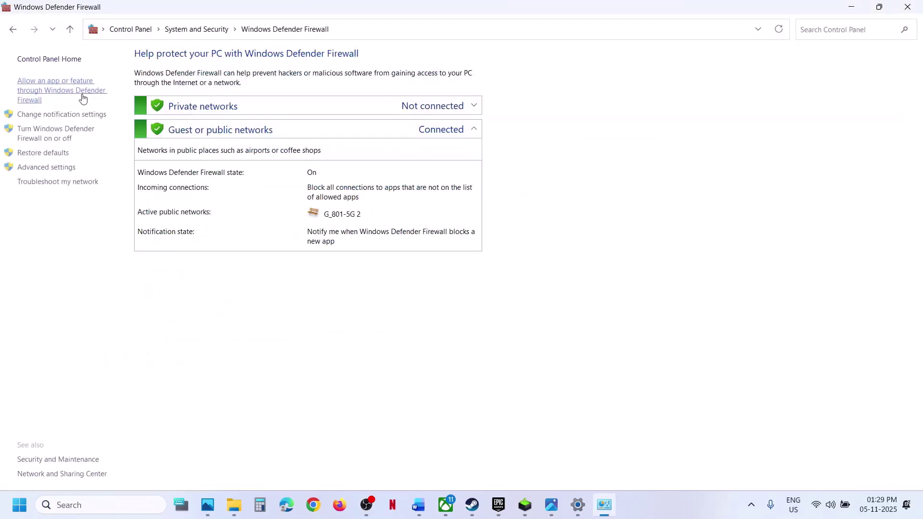
pyautogui.click(61, 91)
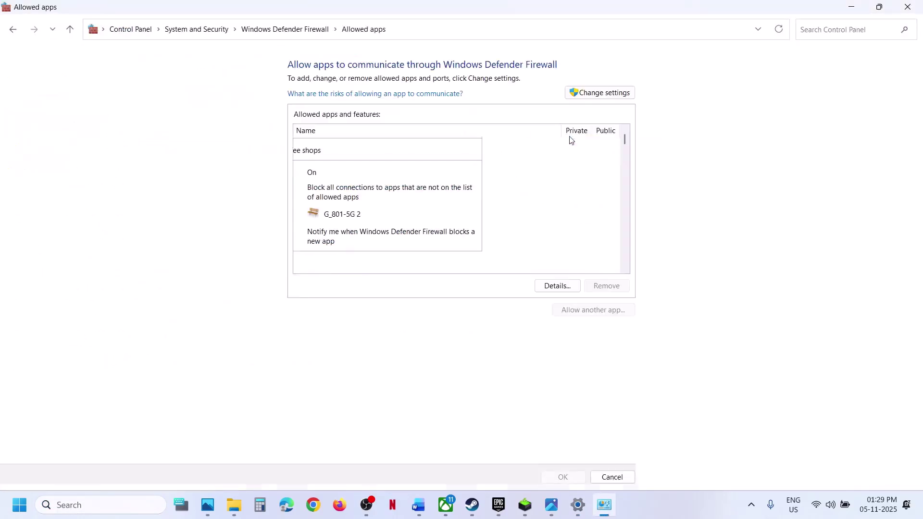
# Unlock the allowed apps list and add the fm application from the Football Manager 26 folder as another app
pyautogui.click(601, 92)
pyautogui.click(593, 309)
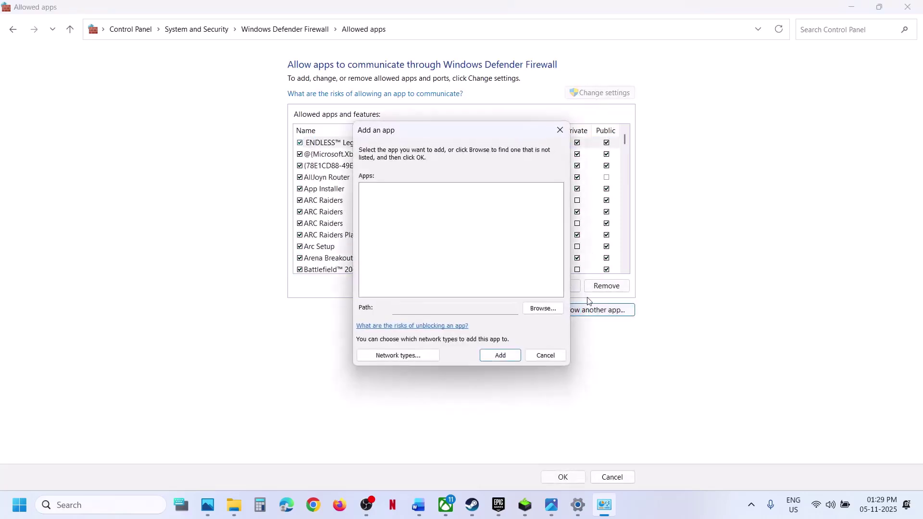
pyautogui.click(541, 308)
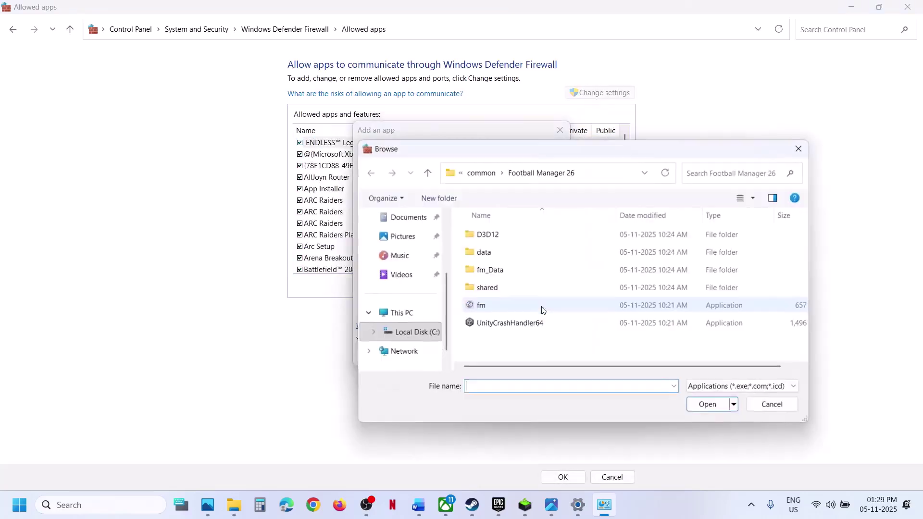
pyautogui.click(500, 310)
pyautogui.click(713, 405)
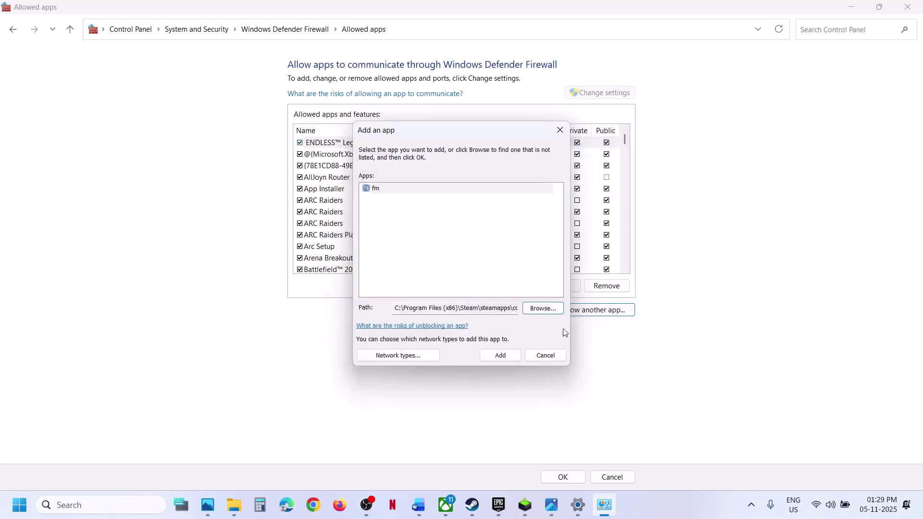
pyautogui.click(500, 356)
pyautogui.click(516, 296)
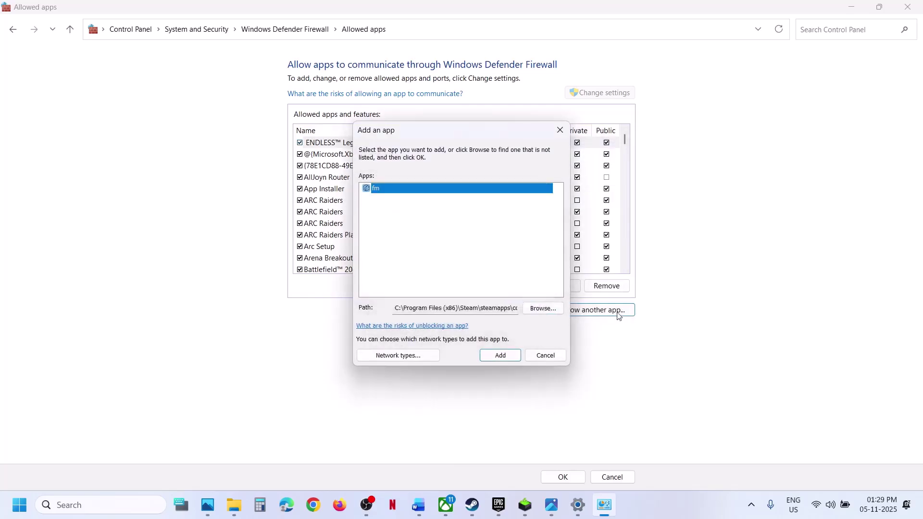
# Add UnityCrashHandler64 from the Football Manager 26 folder as another allowed app, and close the firewall and Settings windows
pyautogui.click(560, 310)
pyautogui.click(548, 323)
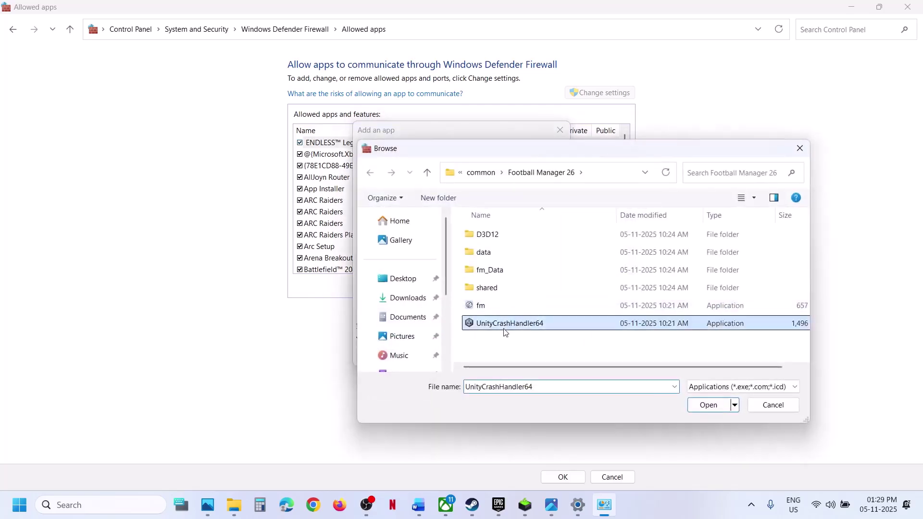
pyautogui.click(704, 405)
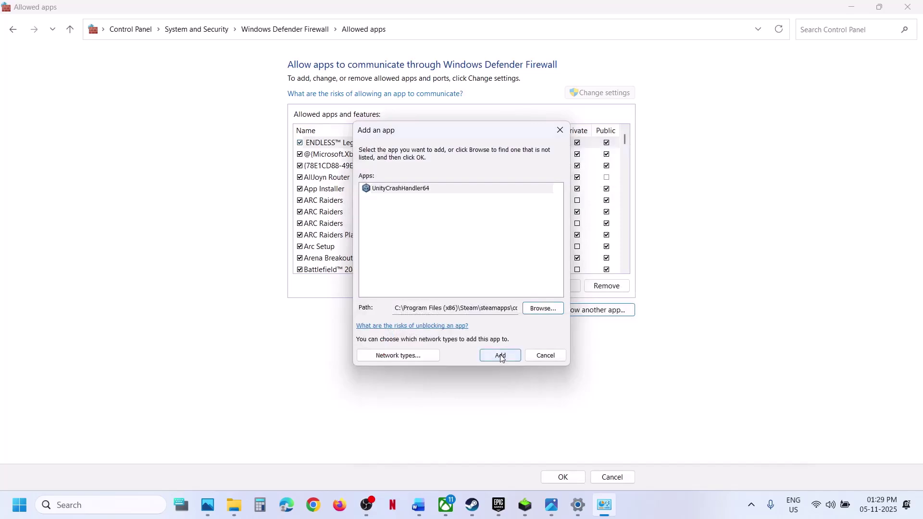
pyautogui.click(500, 356)
pyautogui.click(539, 298)
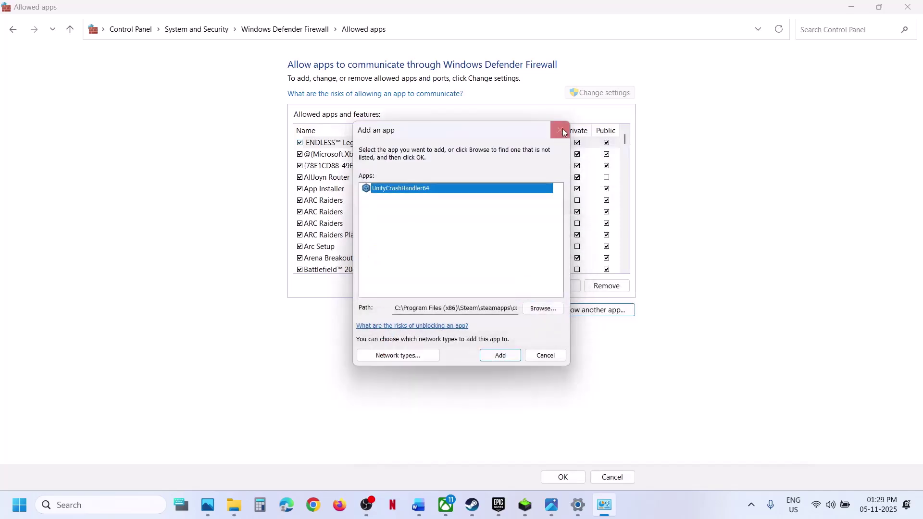
pyautogui.click(560, 130)
pyautogui.click(915, 7)
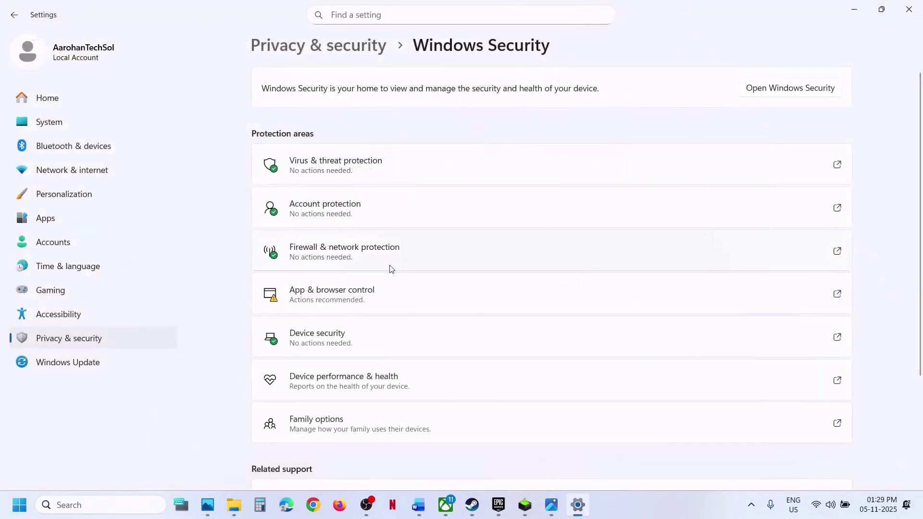
pyautogui.click(915, 7)
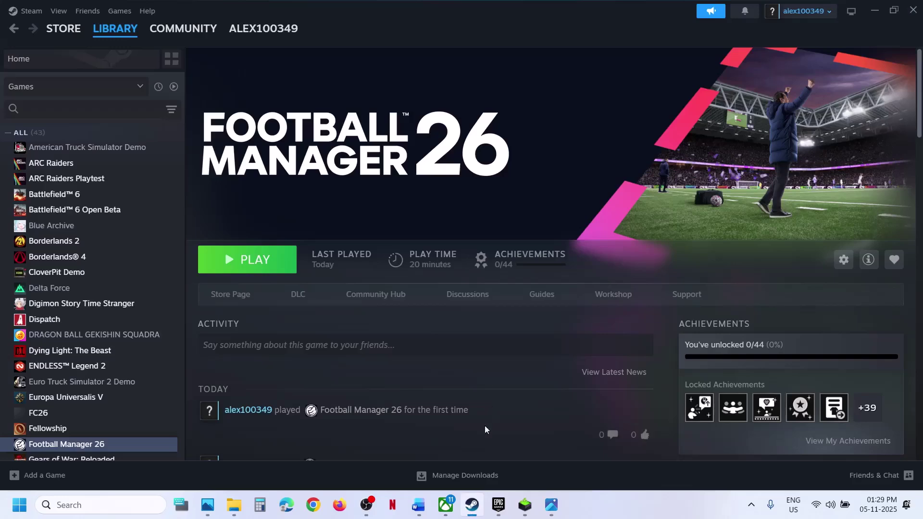
# Return to the Word guide and read the antivirus programs named in Step 6 and the Step 7 heading
pyautogui.click(418, 505)
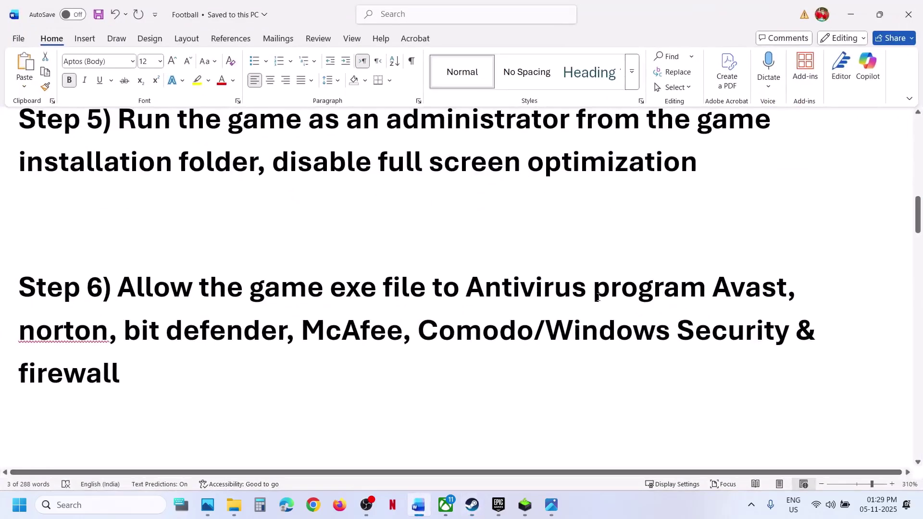
pyautogui.moveTo(109, 331); pyautogui.dragTo(402, 331)
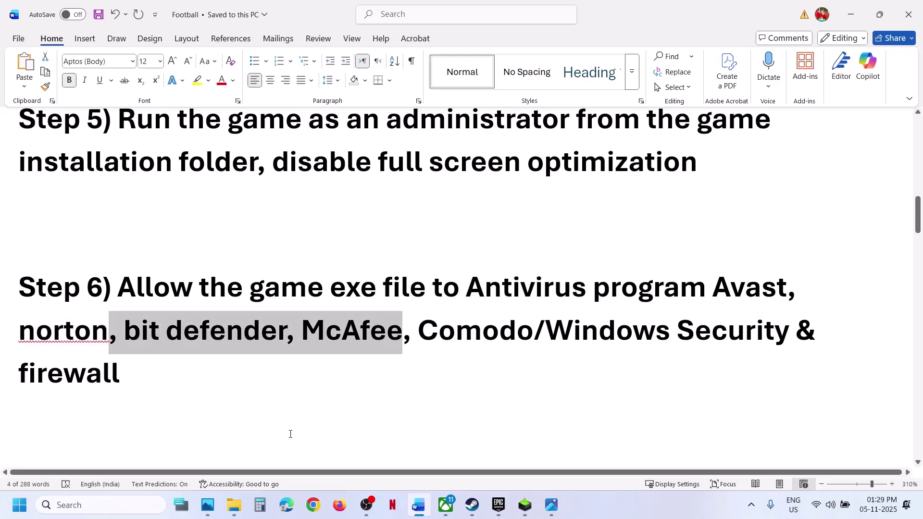
pyautogui.scroll(-5, 290, 434)
pyautogui.scroll(2, 291, 432)
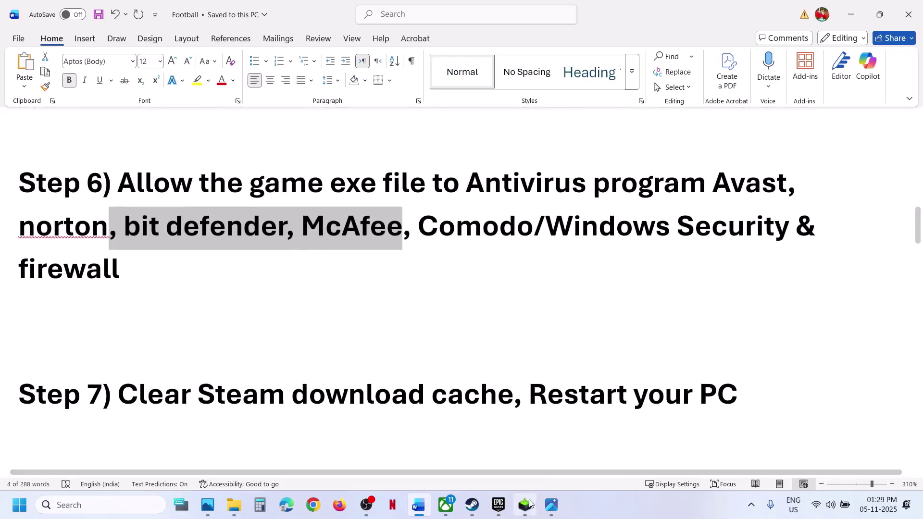
# In Steam's Downloads settings, bring up the Clear Download Cache confirmation, dismiss it and close the settings
pyautogui.click(472, 505)
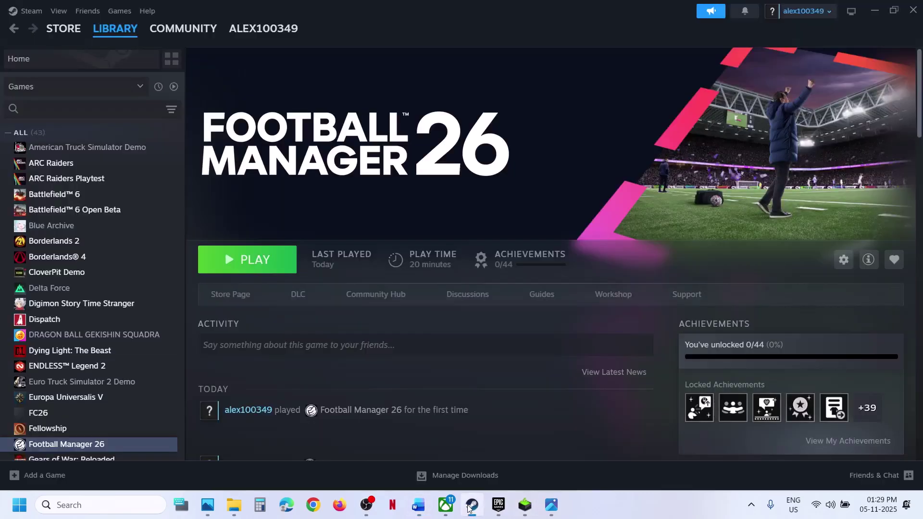
pyautogui.click(40, 14)
pyautogui.click(21, 128)
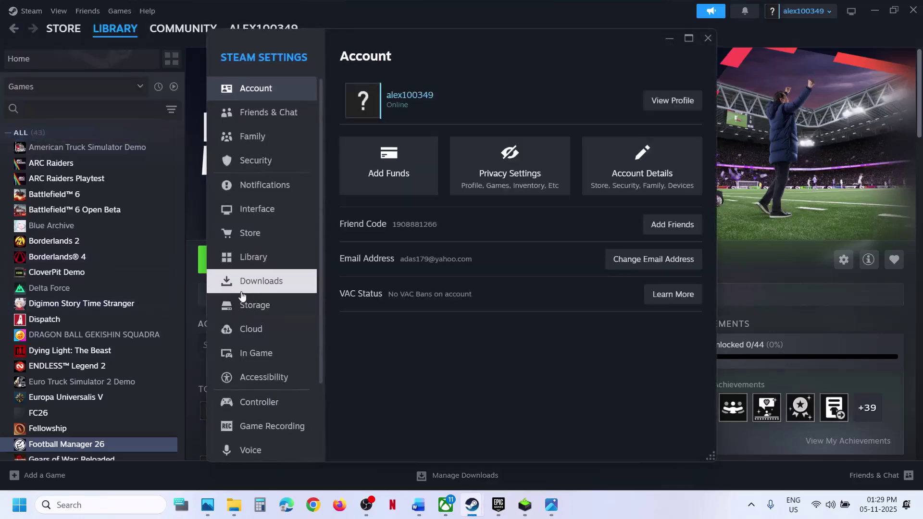
pyautogui.click(249, 288)
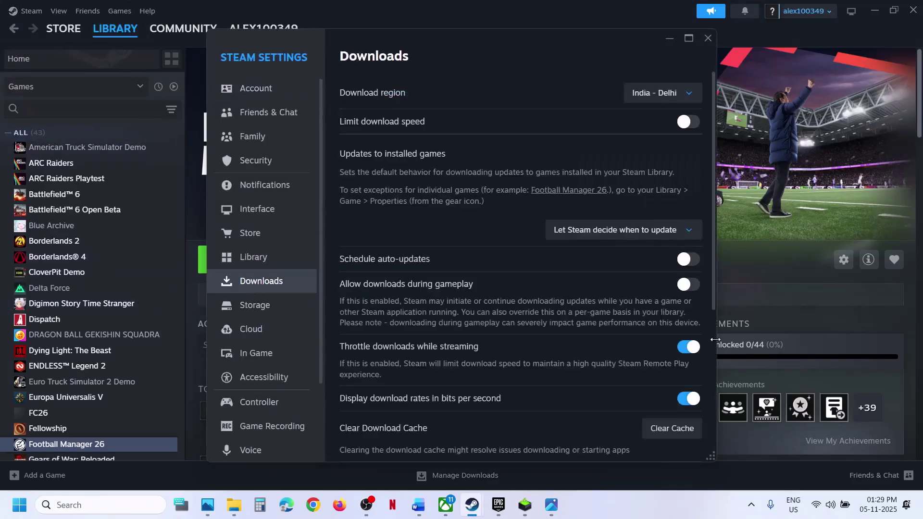
pyautogui.click(667, 429)
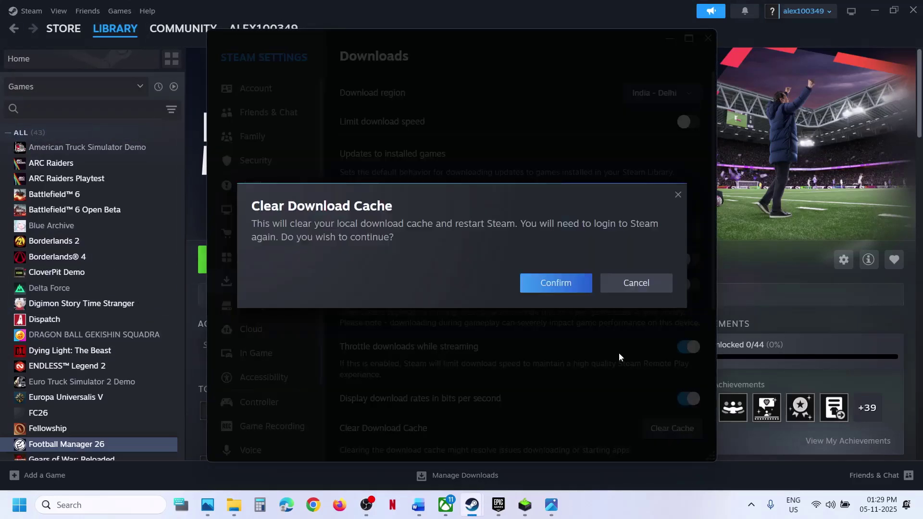
pyautogui.click(677, 195)
pyautogui.click(708, 38)
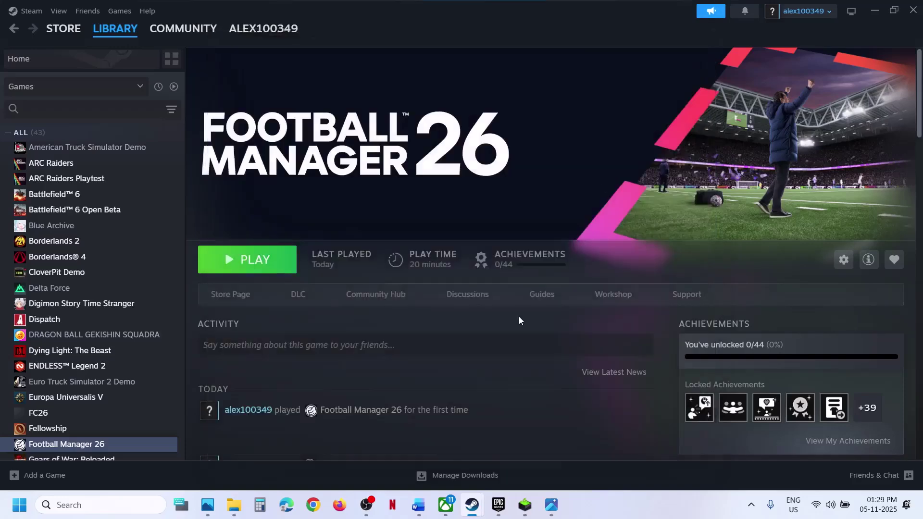
# Return to the Word guide, read Steps 7 and 8, and follow the NVIDIA GeForce drivers link
pyautogui.click(418, 505)
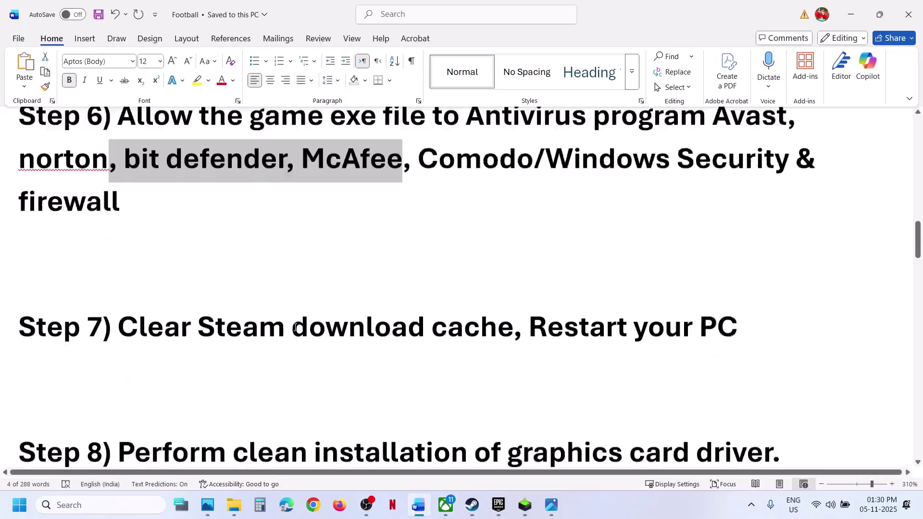
pyautogui.scroll(-5, 296, 328)
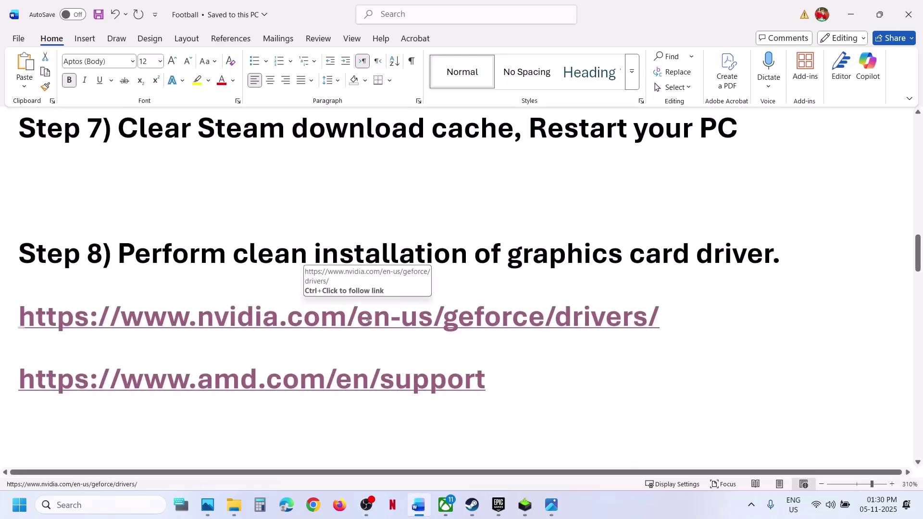
pyautogui.keyDown('ctrl'); pyautogui.click(285, 323); pyautogui.keyUp('ctrl')
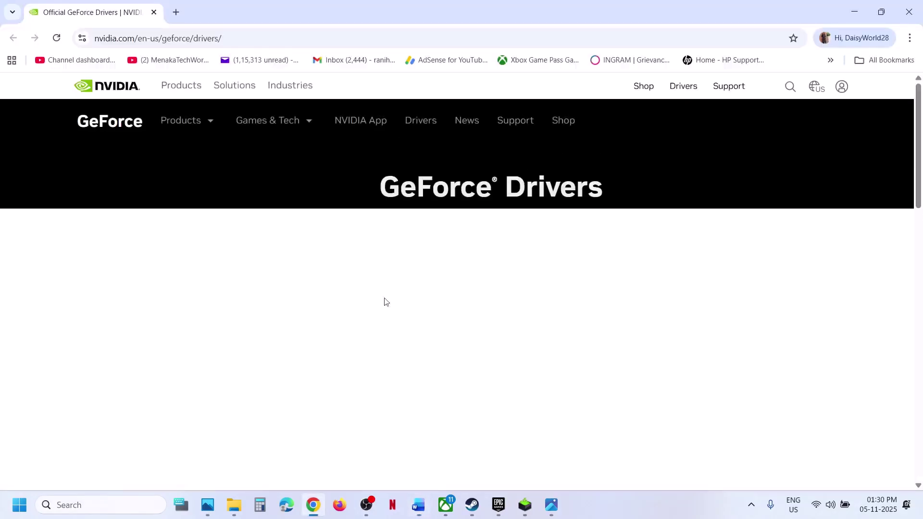
# Run the manual driver search for the GeForce RTX 3050 Laptop GPU on Windows 11
pyautogui.scroll(-5, 507, 311)
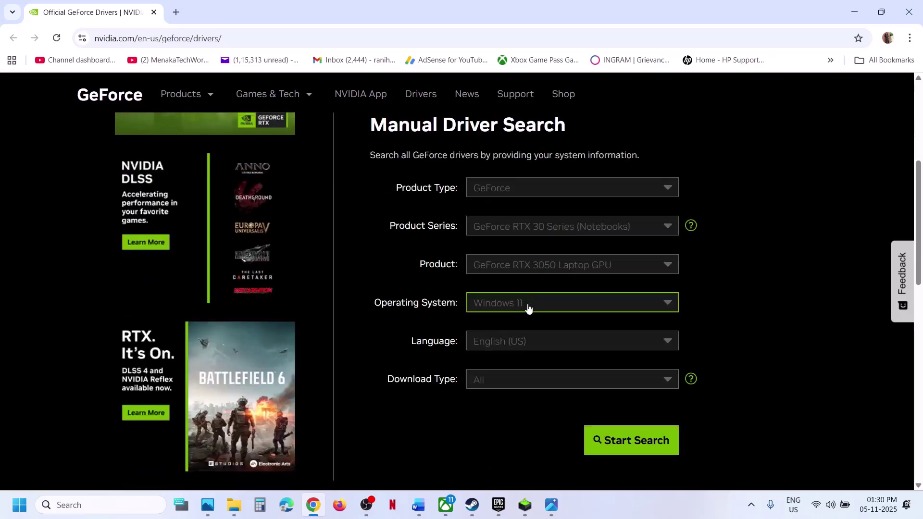
pyautogui.scroll(-1, 527, 309)
pyautogui.click(602, 373)
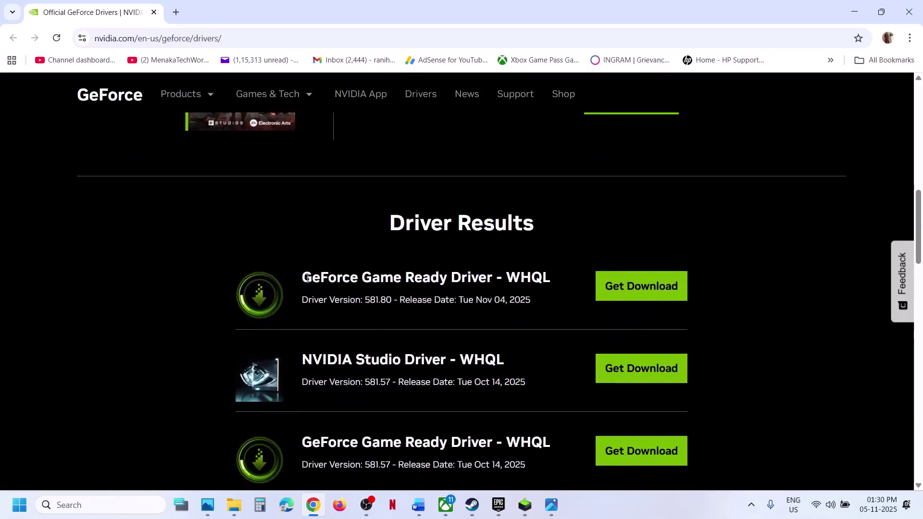
# Download GeForce Game Ready Driver version 581.80 from the driver results and check its download progress
pyautogui.moveTo(311, 277); pyautogui.dragTo(504, 278)
pyautogui.click(627, 295)
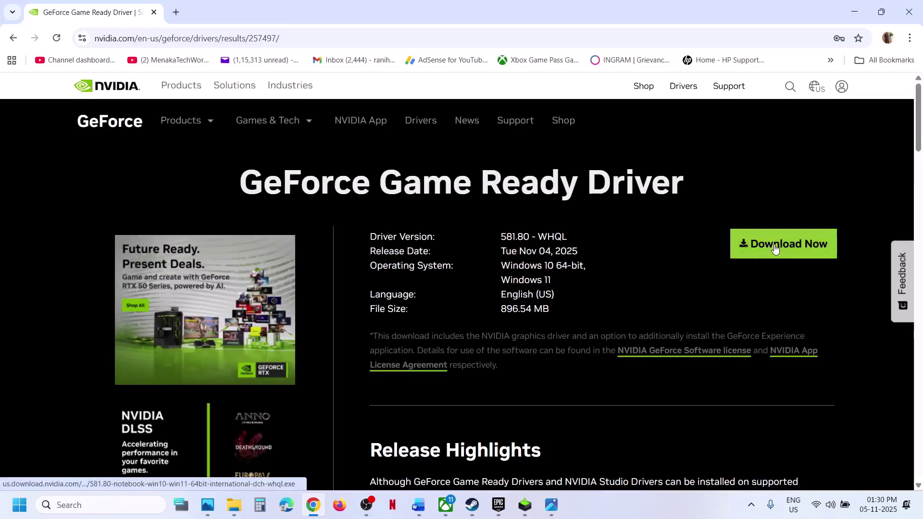
pyautogui.click(775, 248)
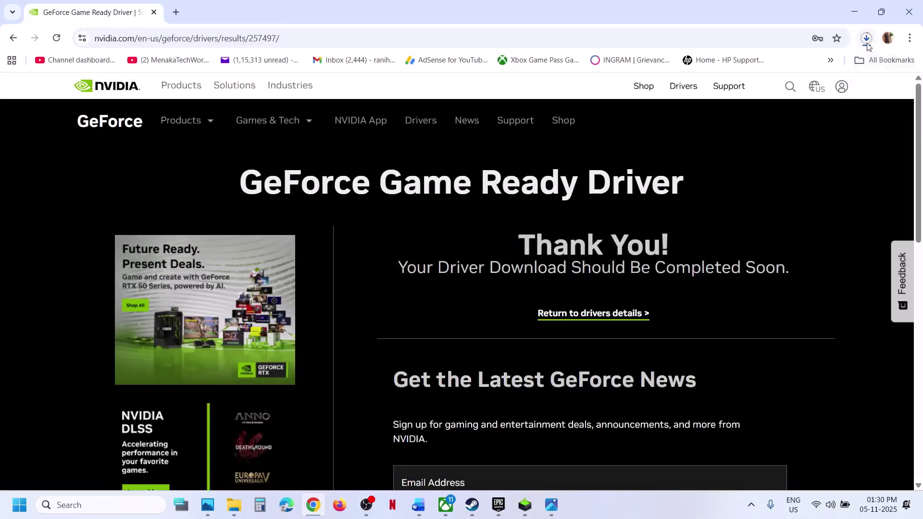
pyautogui.click(867, 39)
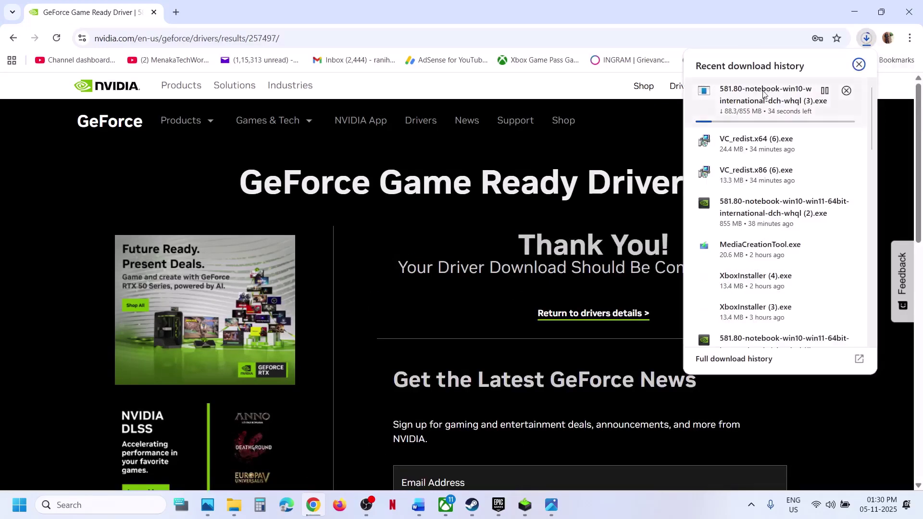
# In the NVIDIA installer, proceed past the license agreement, choose Custom (Advanced) and select Perform a clean installation
pyautogui.click(523, 505)
pyautogui.click(513, 362)
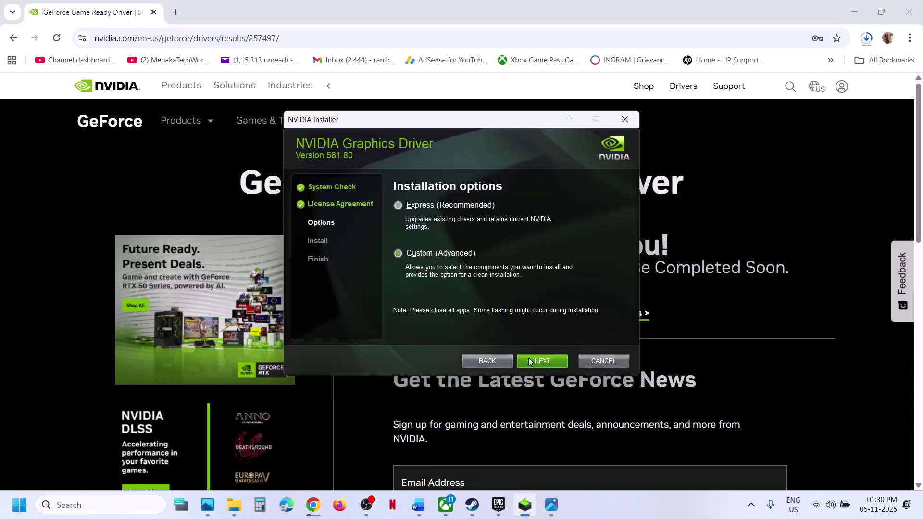
pyautogui.click(530, 362)
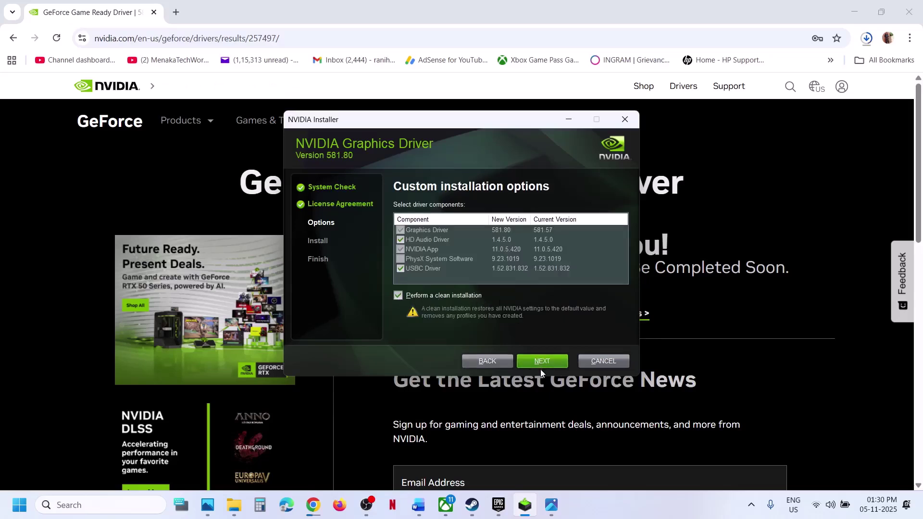
# Show the PC's Restart power option without choosing it, and switch back to the Word guide
pyautogui.click(20, 504)
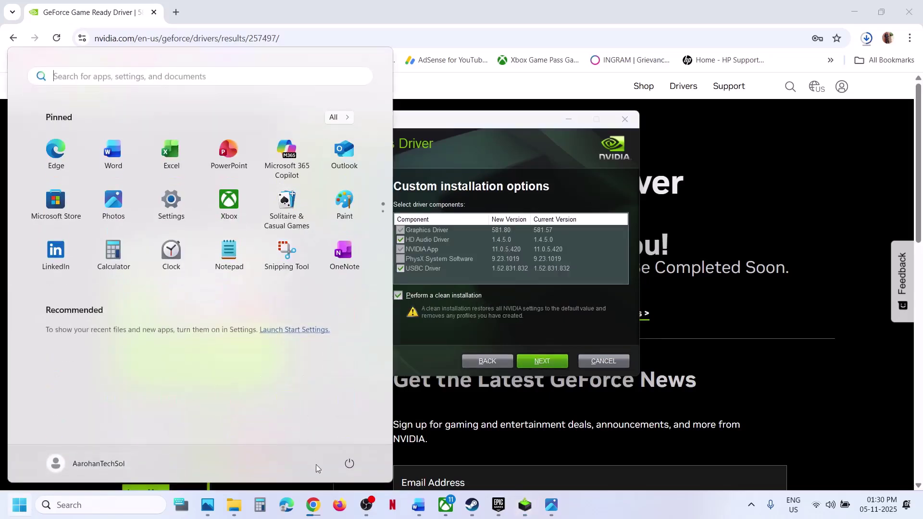
pyautogui.click(349, 463)
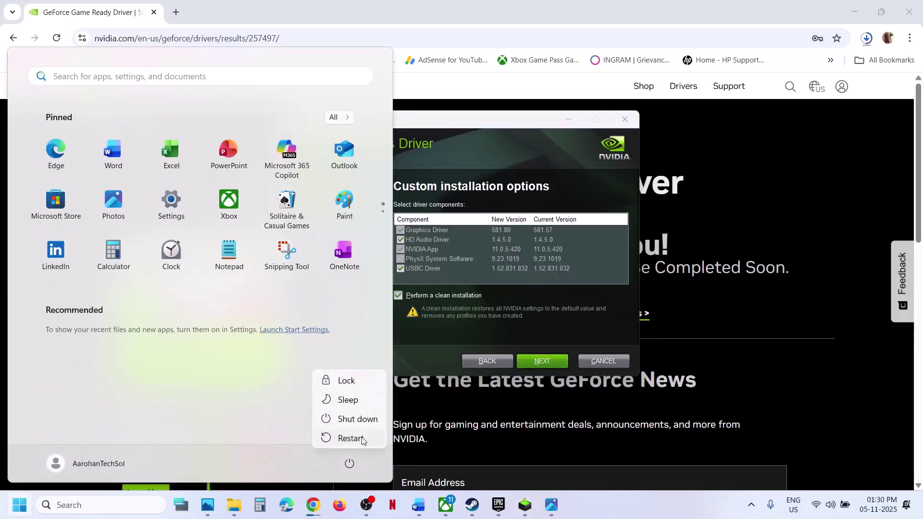
pyautogui.click(472, 505)
pyautogui.click(418, 505)
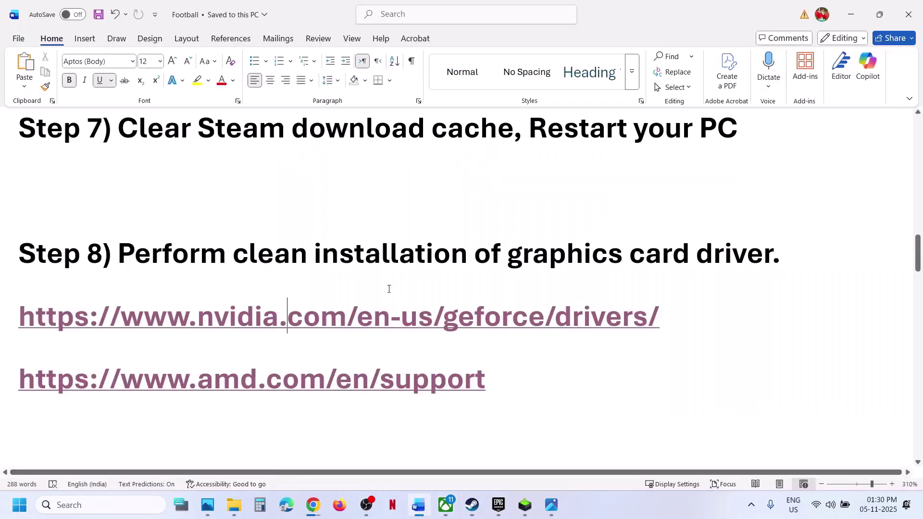
# Open the AMD support link from the guide and submit a product lookup for Graphics, Radeon RX, Radeon RX 9000 Series, AMD Radeon RX 9070 XT
pyautogui.scroll(-2, 388, 288)
pyautogui.keyDown('ctrl'); pyautogui.click(332, 325); pyautogui.keyUp('ctrl')
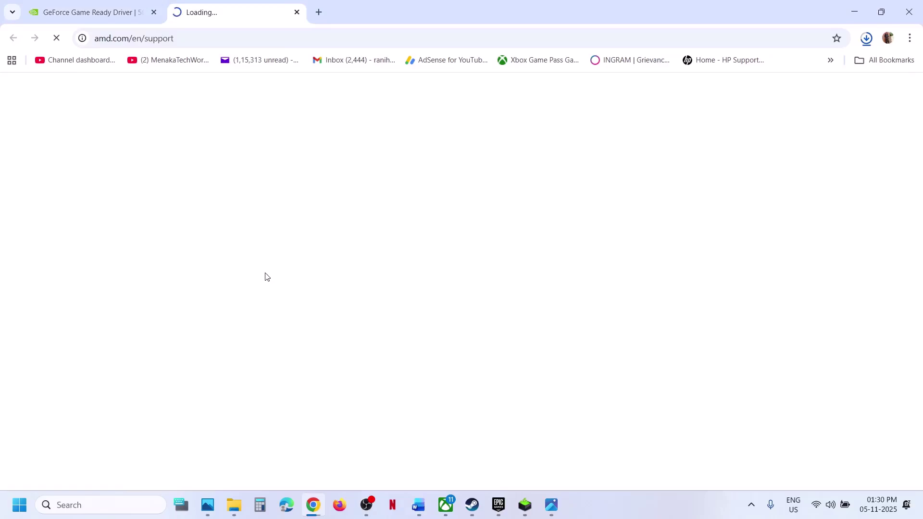
pyautogui.scroll(-10, 265, 273)
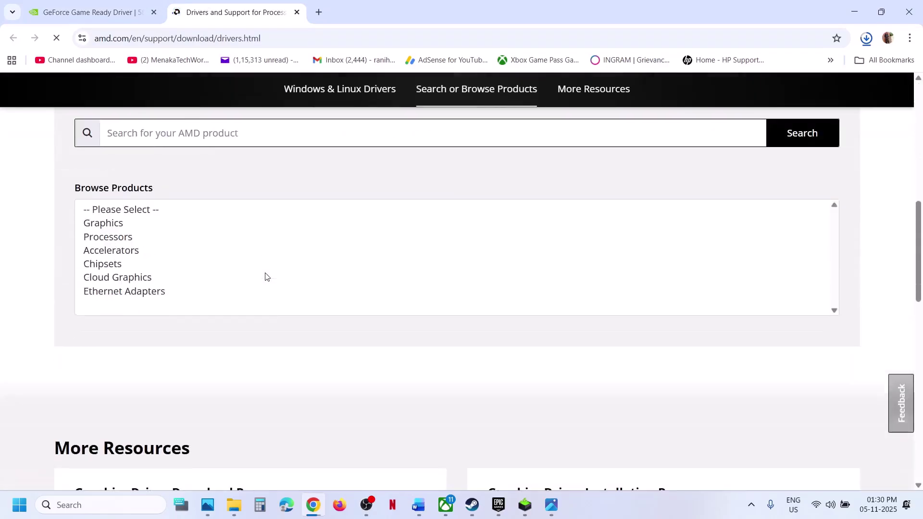
pyautogui.click(120, 225)
pyautogui.scroll(-1, 120, 226)
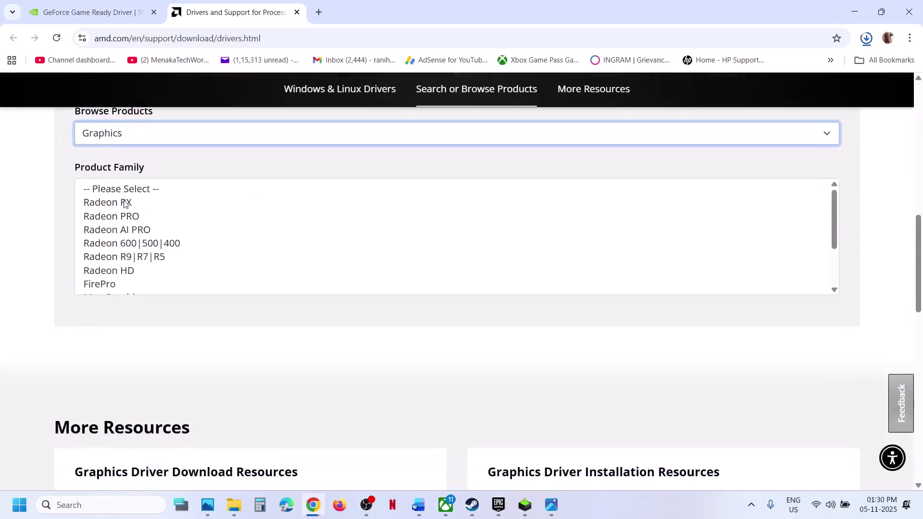
pyautogui.click(122, 206)
pyautogui.click(122, 206)
pyautogui.click(148, 260)
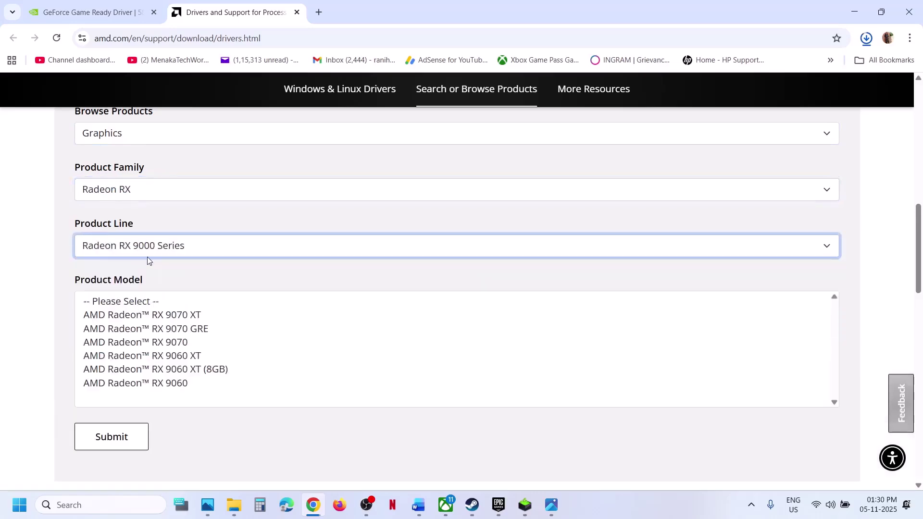
pyautogui.click(182, 315)
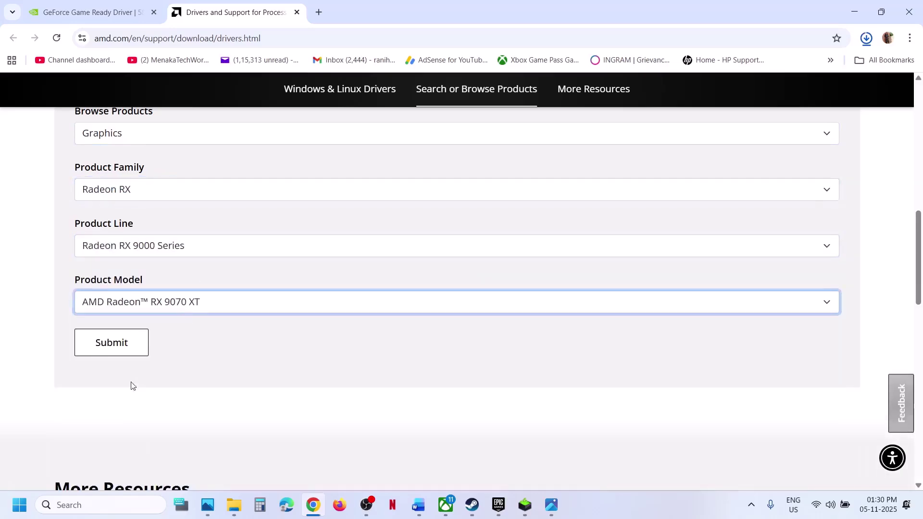
pyautogui.click(113, 355)
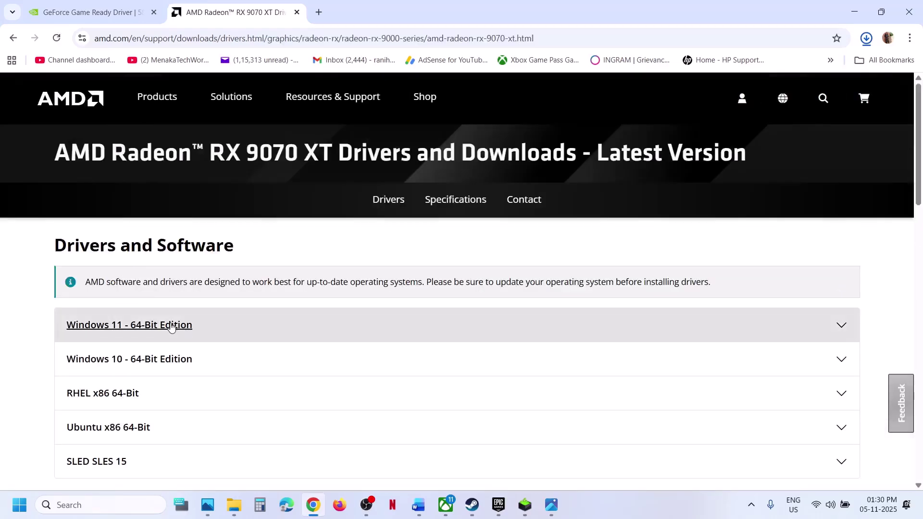
# Expand the Windows 11 - 64-Bit Edition drivers to view the AMD Software: Adrenalin Edition download, and switch to Steam
pyautogui.click(171, 325)
pyautogui.scroll(-2, 160, 389)
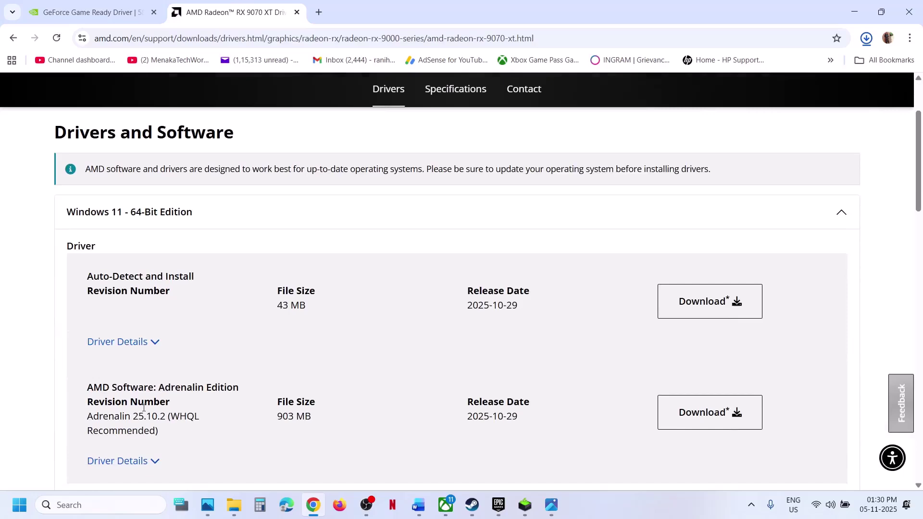
pyautogui.scroll(-1, 143, 408)
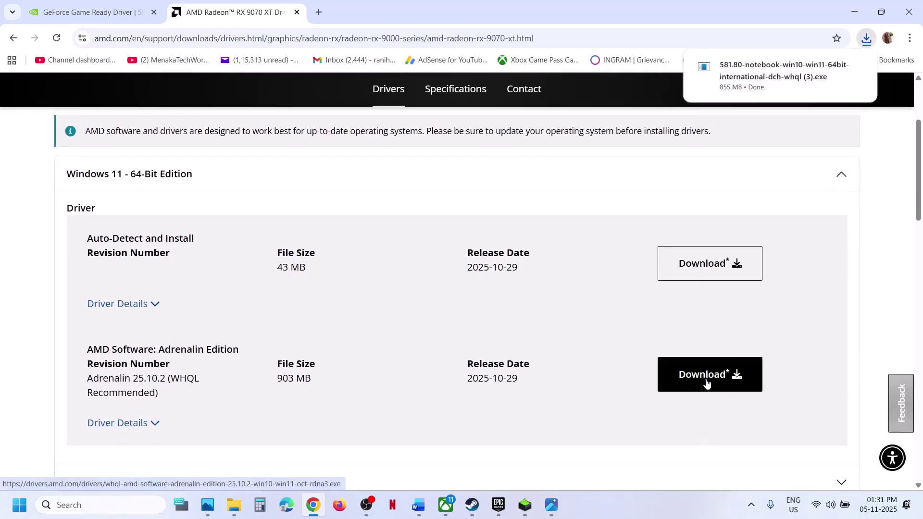
pyautogui.click(472, 507)
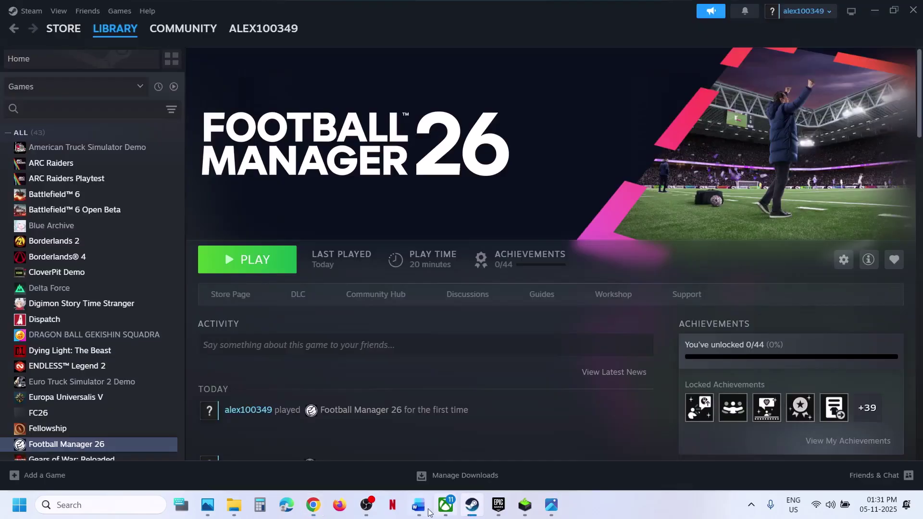
# Switch to the Word guide, copy the word "graphics" from Step 9, and use it to search for and open Windows Graphics settings
pyautogui.click(422, 507)
pyautogui.scroll(-4, 382, 333)
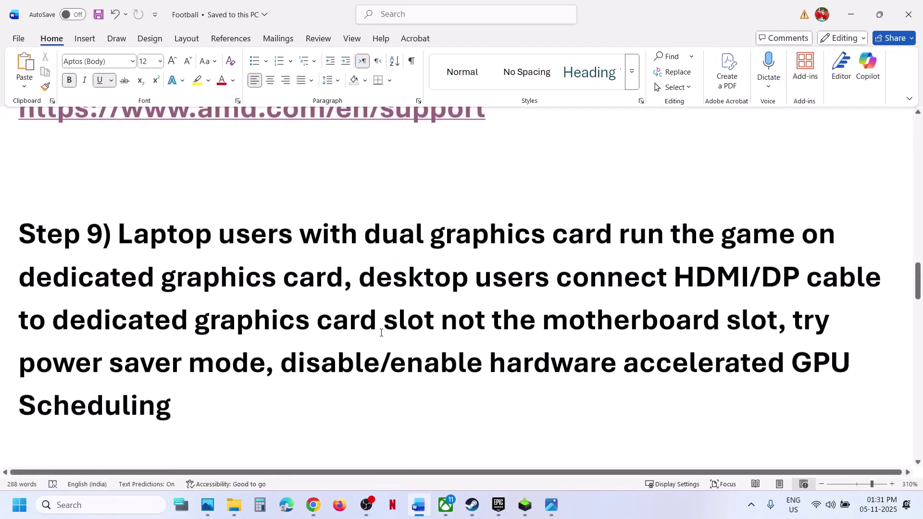
pyautogui.doubleClick(194, 283)
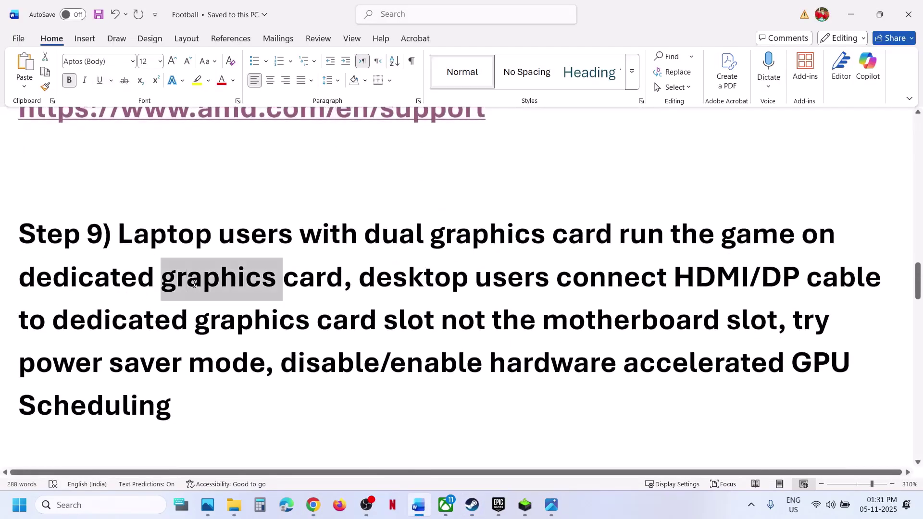
pyautogui.hotkey('ctrl', 'c')
pyautogui.click(91, 506)
pyautogui.hotkey('ctrl', 'v')
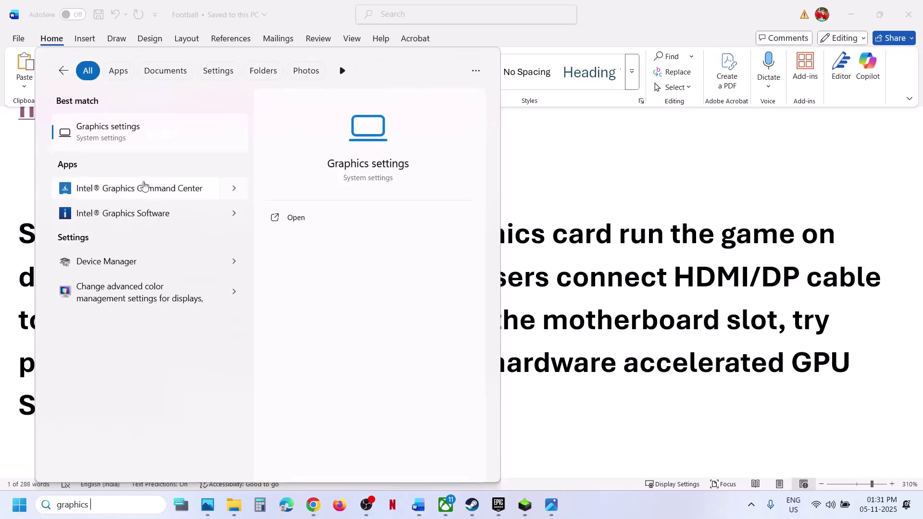
pyautogui.click(65, 131)
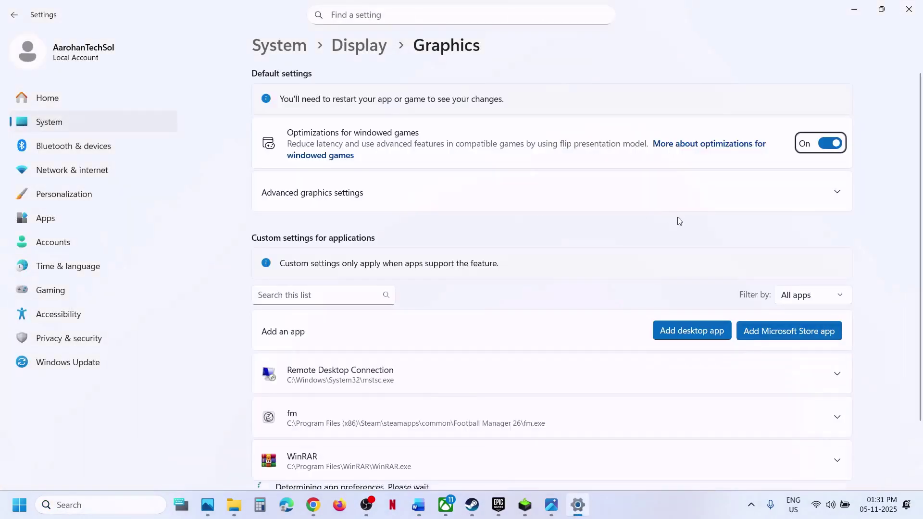
# Add the fm application from the Football Manager 26 folder as a desktop app in the custom graphics settings
pyautogui.click(668, 324)
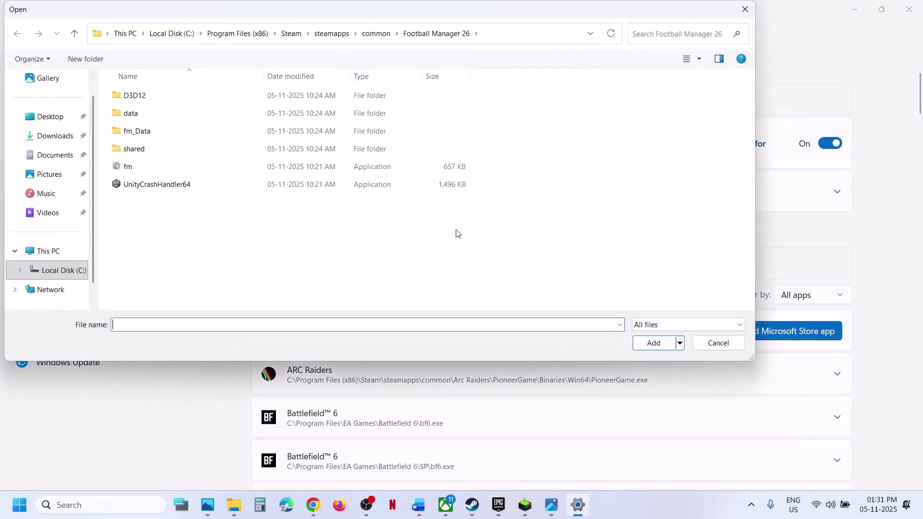
pyautogui.click(128, 167)
pyautogui.click(653, 343)
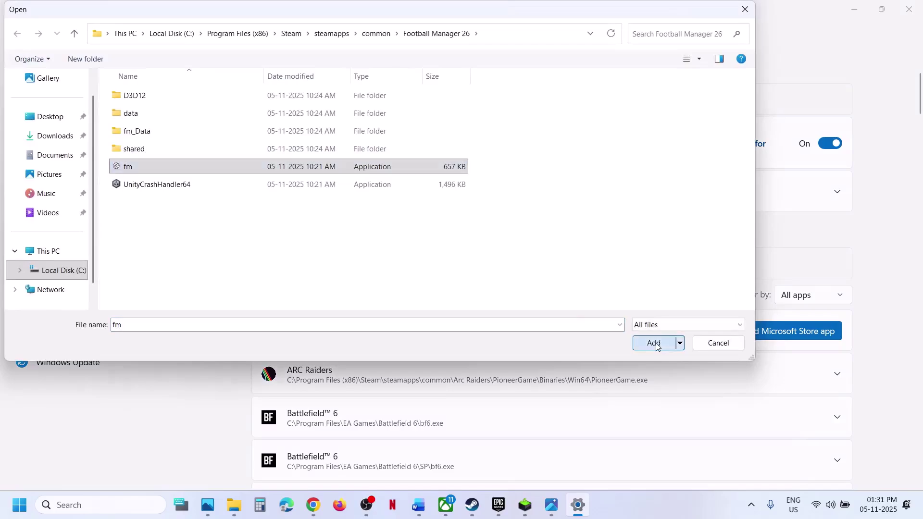
# Set the GPU preference for fm to High Performance (NVIDIA GeForce RTX 3050 Laptop GPU) and close Settings
pyautogui.scroll(-15, 406, 422)
pyautogui.scroll(-20, 408, 423)
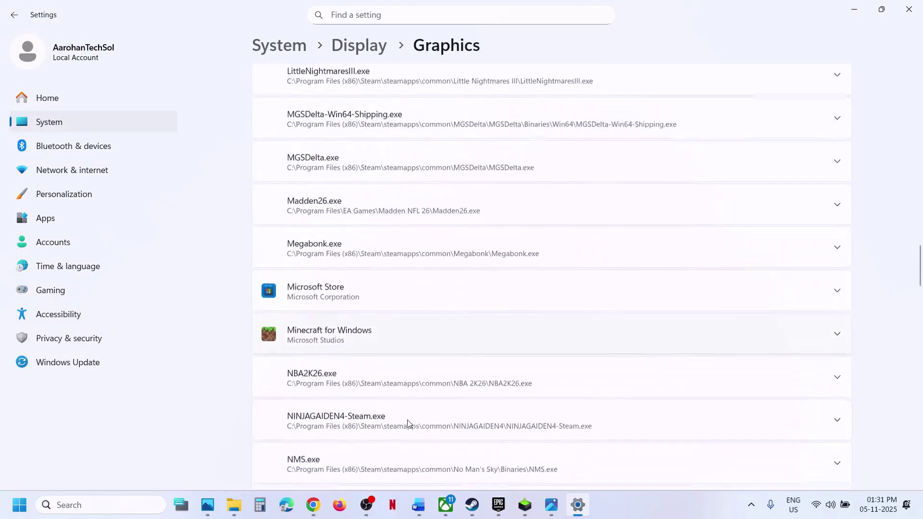
pyautogui.scroll(-20, 409, 422)
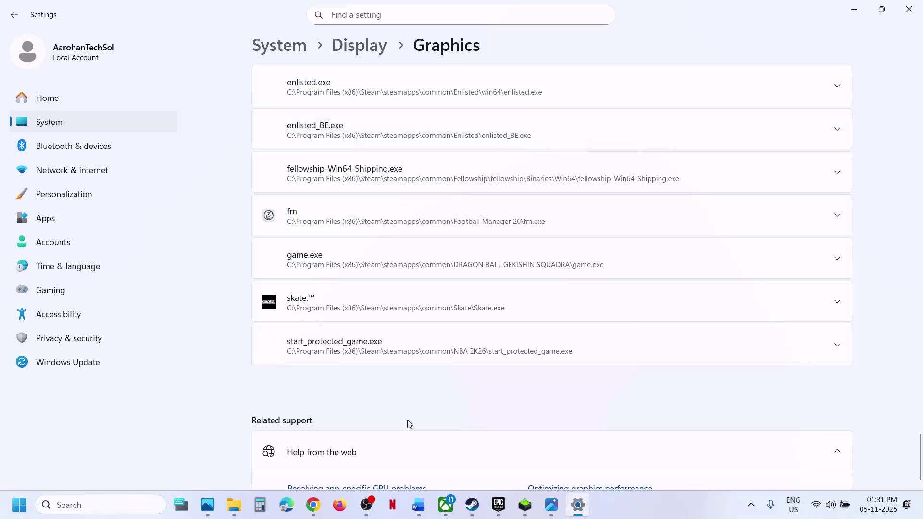
pyautogui.click(341, 229)
pyautogui.scroll(1, 341, 233)
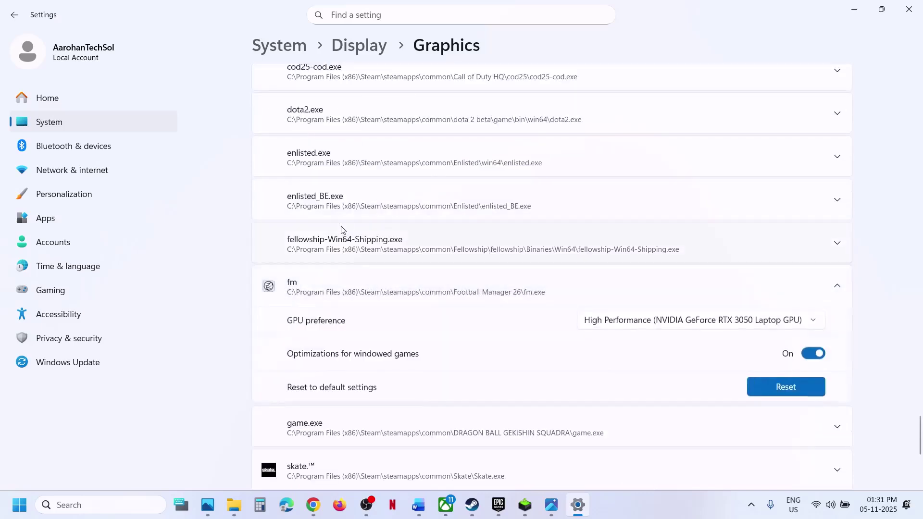
pyautogui.click(757, 321)
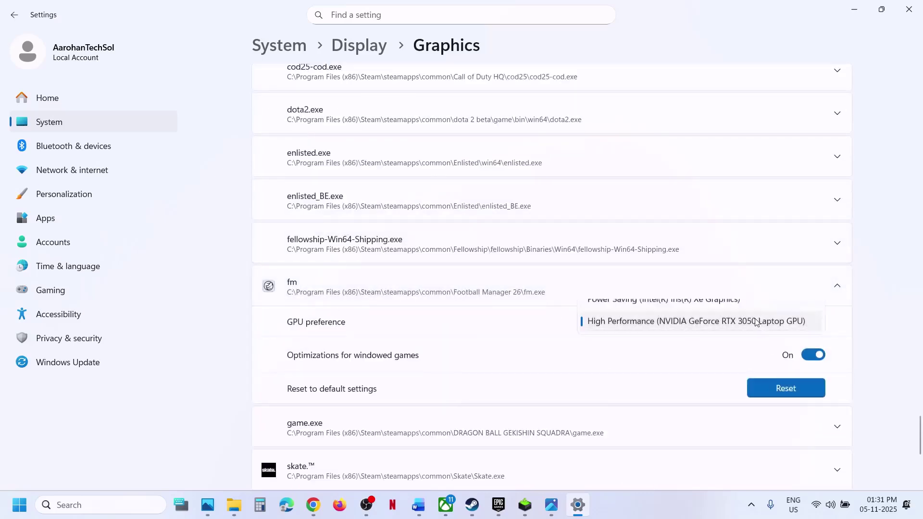
pyautogui.click(697, 323)
pyautogui.click(908, 8)
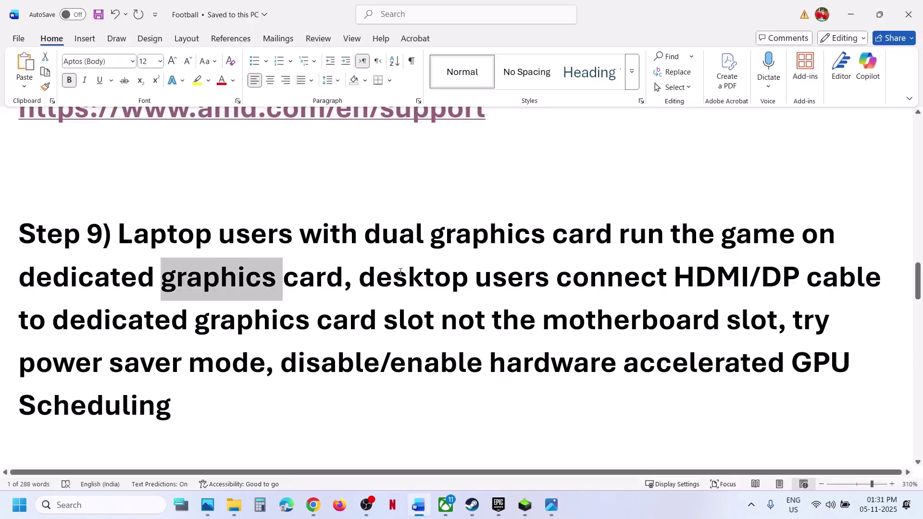
# Highlight Step 9's desktop cable and power saver mode advice in the guide, and open Power Options under Hardware and Sound in Control Panel
pyautogui.moveTo(400, 272); pyautogui.dragTo(625, 325)
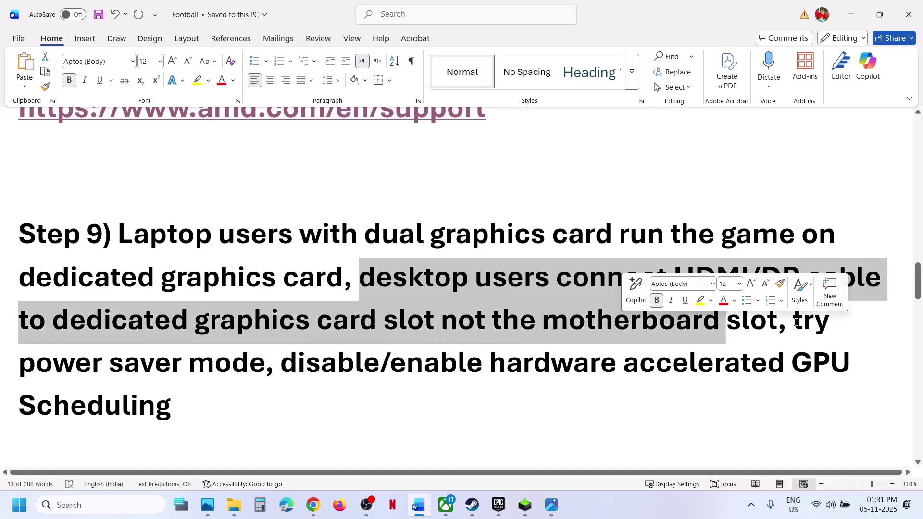
pyautogui.moveTo(793, 322); pyautogui.dragTo(264, 366)
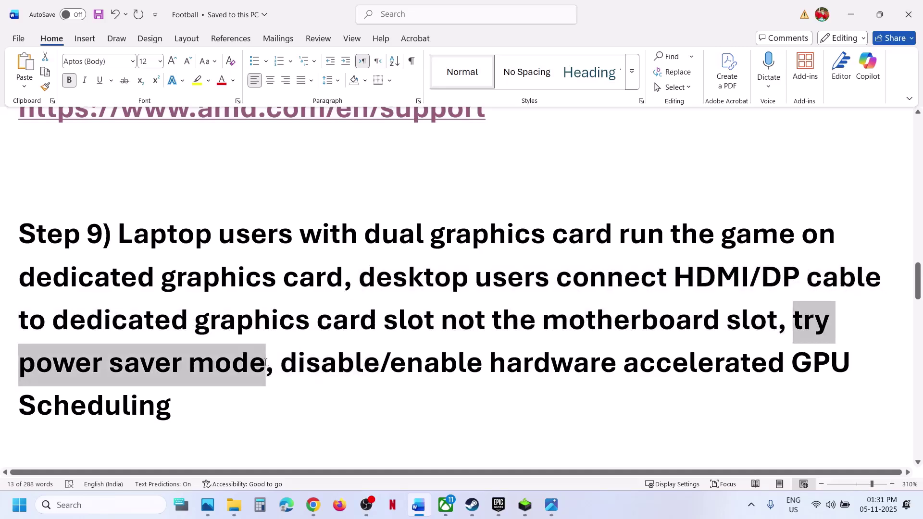
pyautogui.click(131, 505)
pyautogui.write('control')
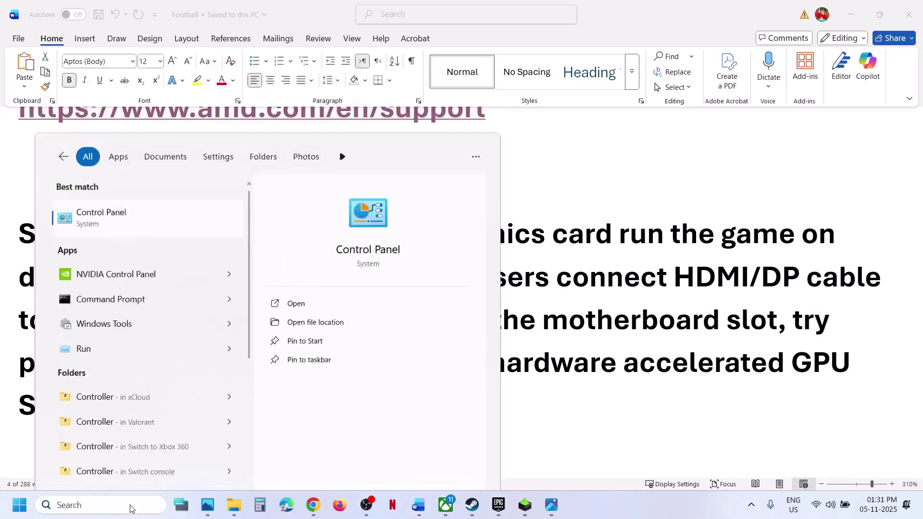
pyautogui.press('Return')
pyautogui.click(334, 180)
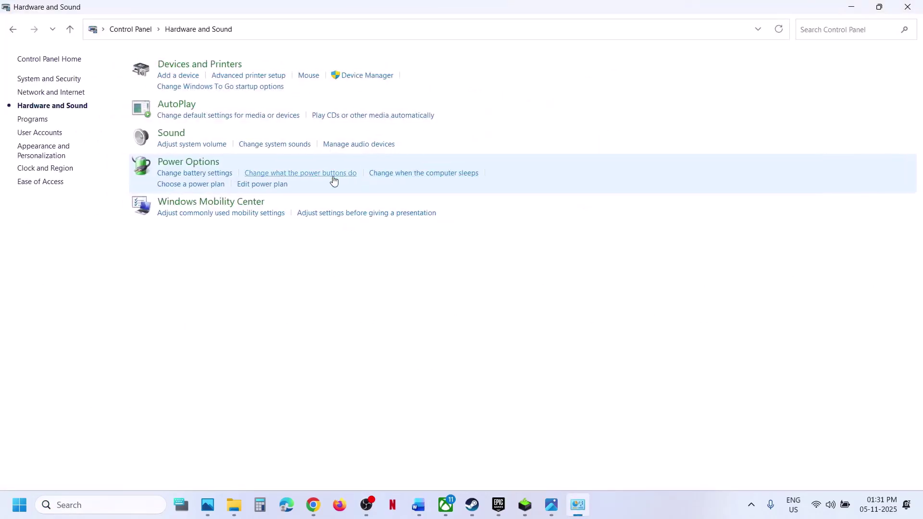
pyautogui.click(187, 163)
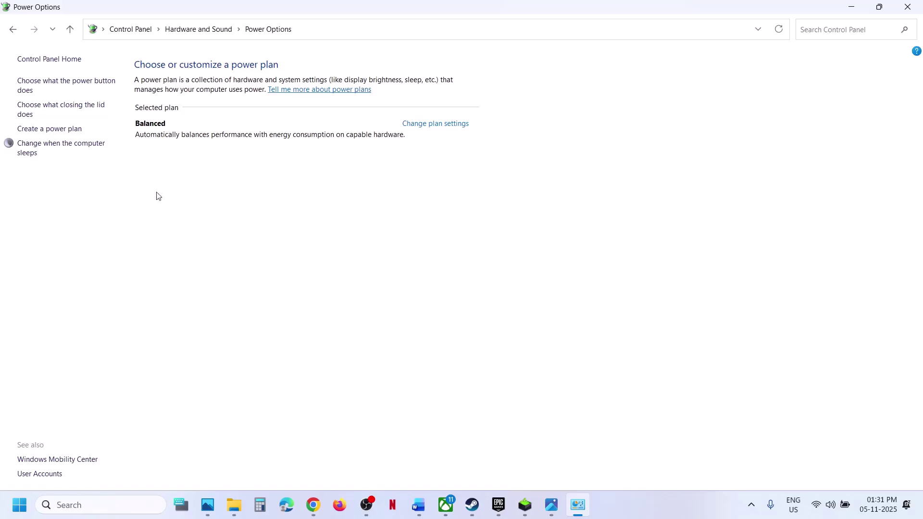
# Review the available power plans and the Football Manager 26 page in Steam, and return to the Word guide
pyautogui.click(472, 507)
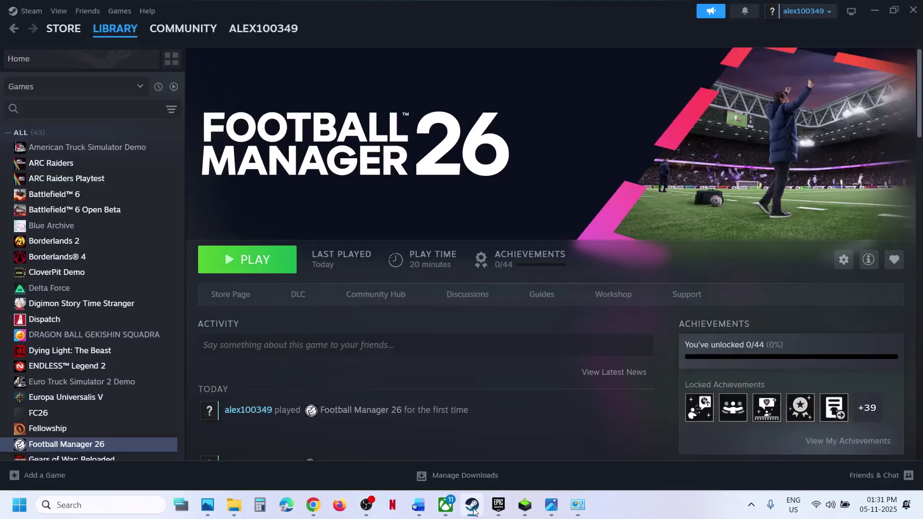
pyautogui.click(472, 507)
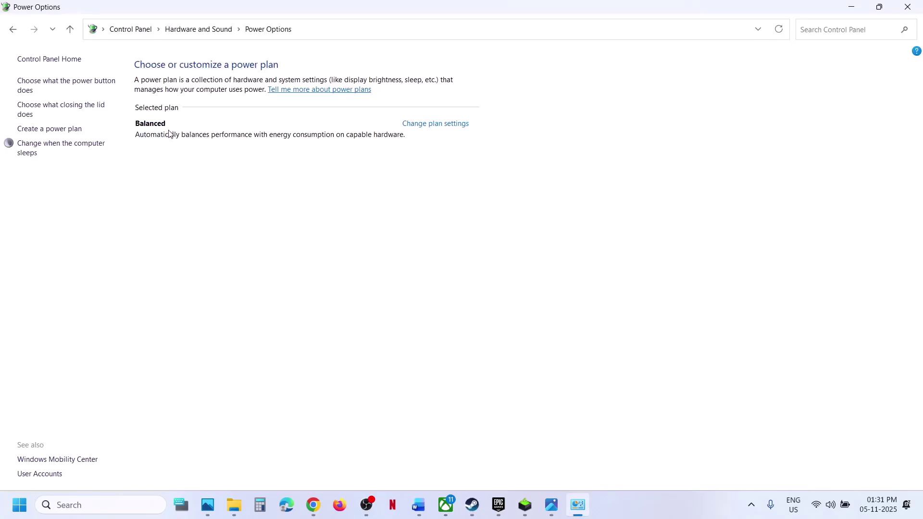
pyautogui.click(476, 510)
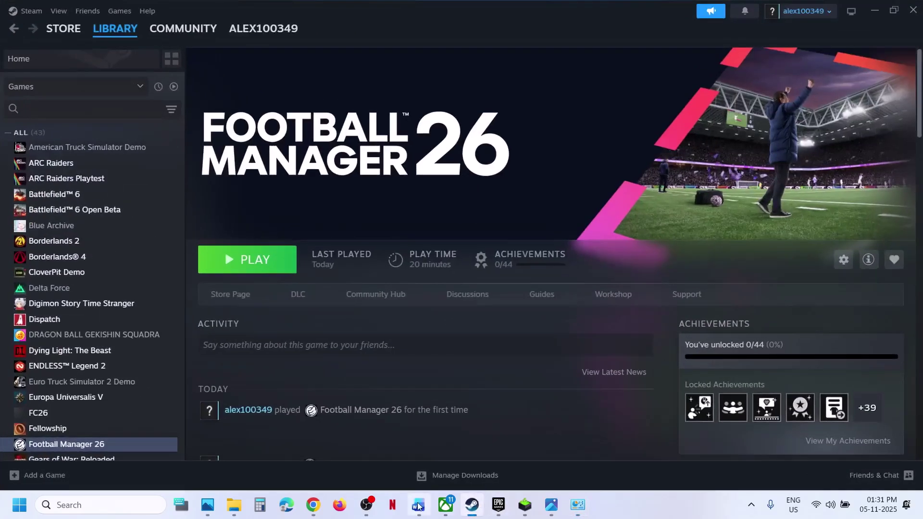
pyautogui.click(418, 506)
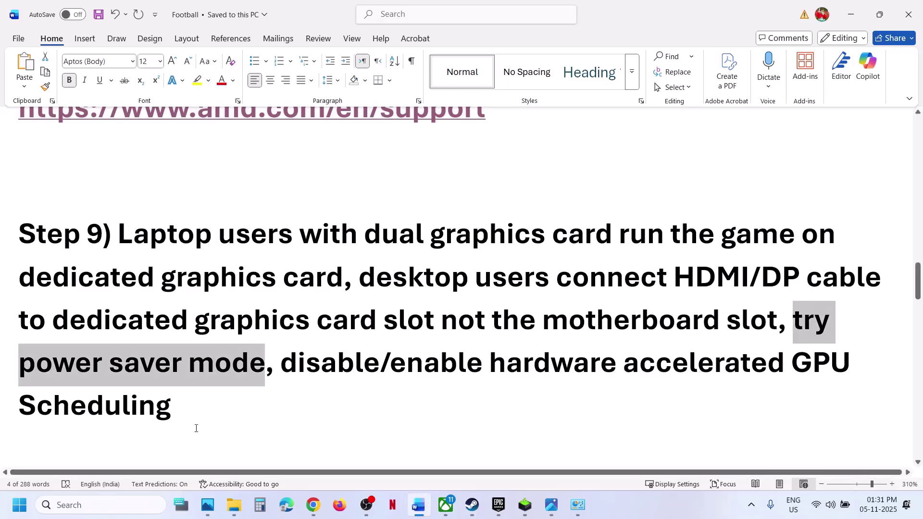
# Search for and open Windows Graphics settings, and turn on Hardware-accelerated GPU scheduling under Advanced graphics settings
pyautogui.click(87, 506)
pyautogui.write('graphics settings')
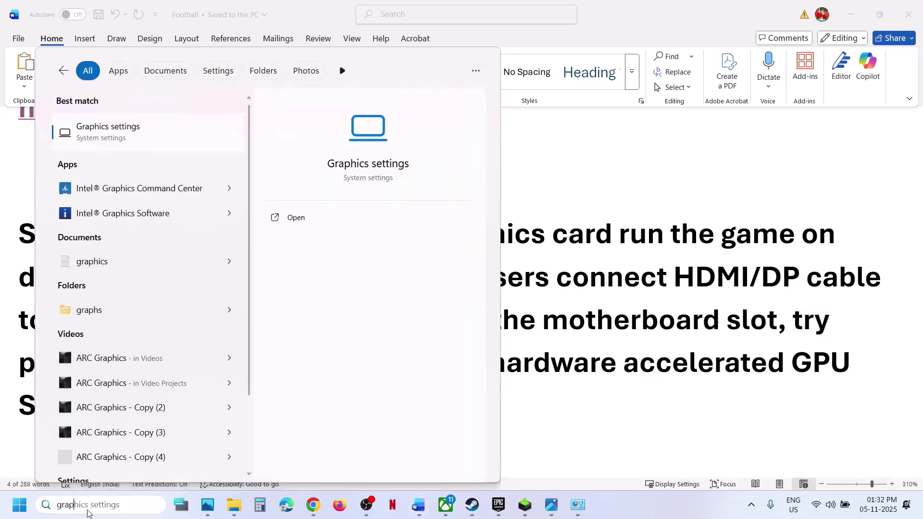
pyautogui.press('Return')
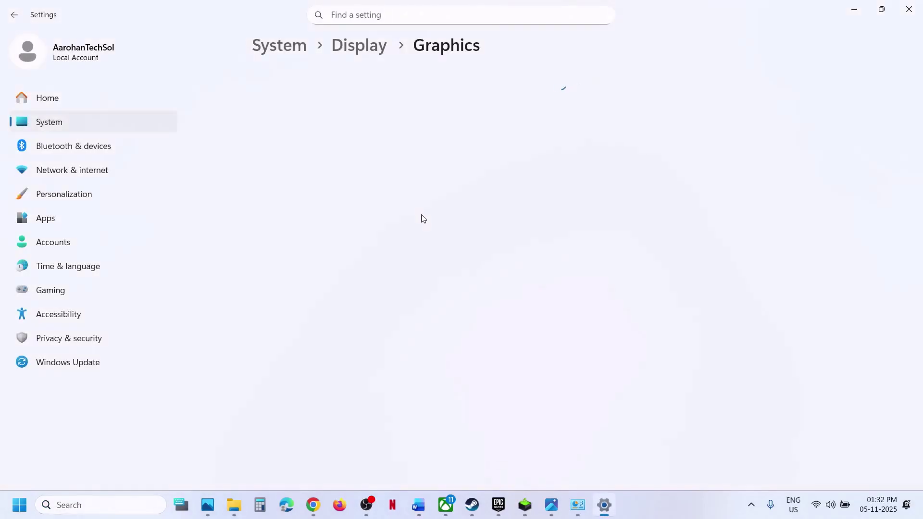
pyautogui.click(294, 198)
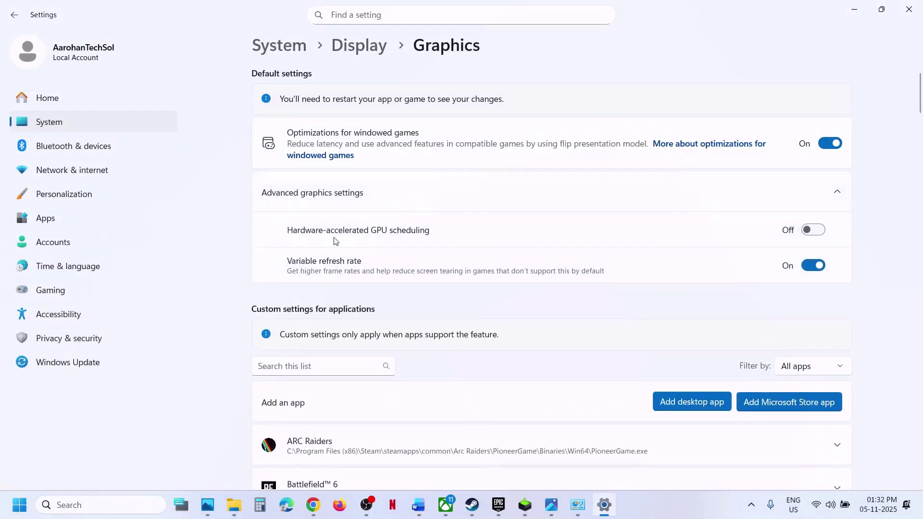
pyautogui.click(820, 231)
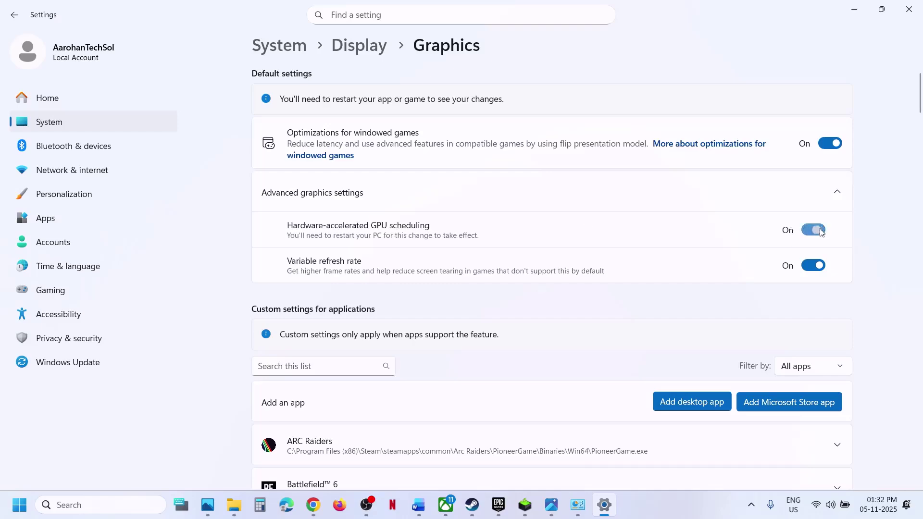
# Turn off Hardware-accelerated GPU scheduling after a look at Steam, and switch back to the Word guide
pyautogui.click(471, 513)
pyautogui.click(471, 513)
pyautogui.click(815, 231)
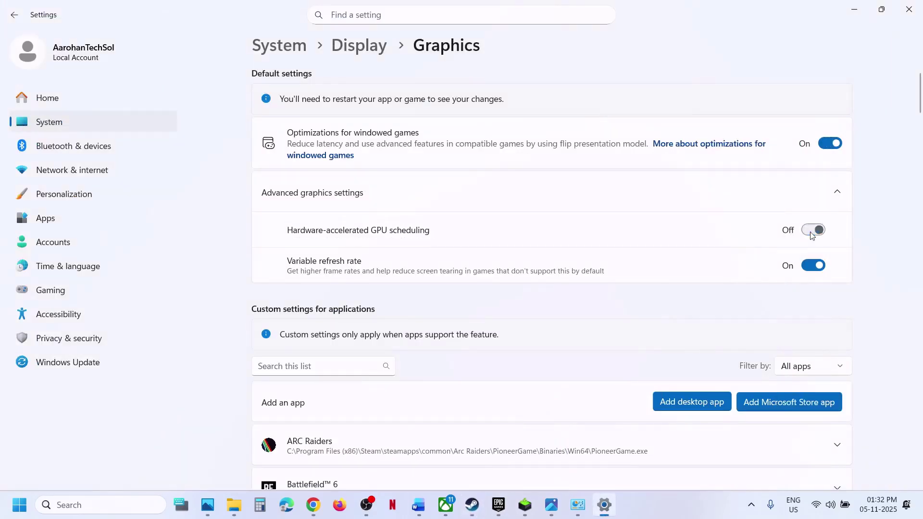
pyautogui.click(471, 509)
pyautogui.click(418, 505)
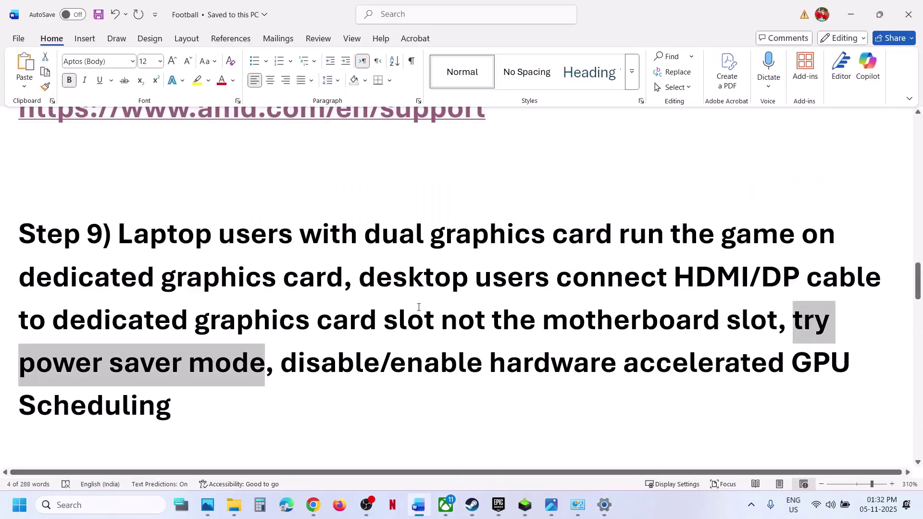
# Highlight Step 9's hardware accelerated GPU scheduling advice in the guide, and append ", disable integrated graphics card" to the end of that step
pyautogui.scroll(-1, 419, 307)
pyautogui.moveTo(282, 307); pyautogui.dragTo(616, 312)
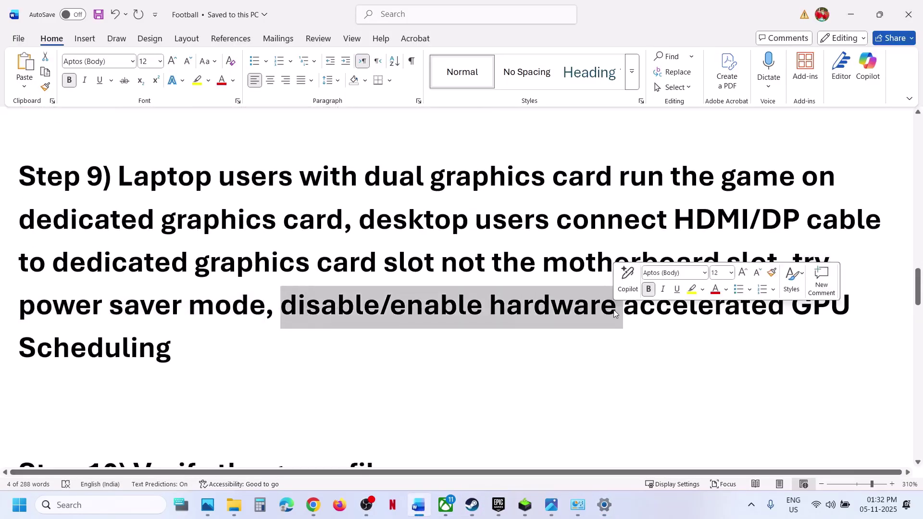
pyautogui.click(183, 367)
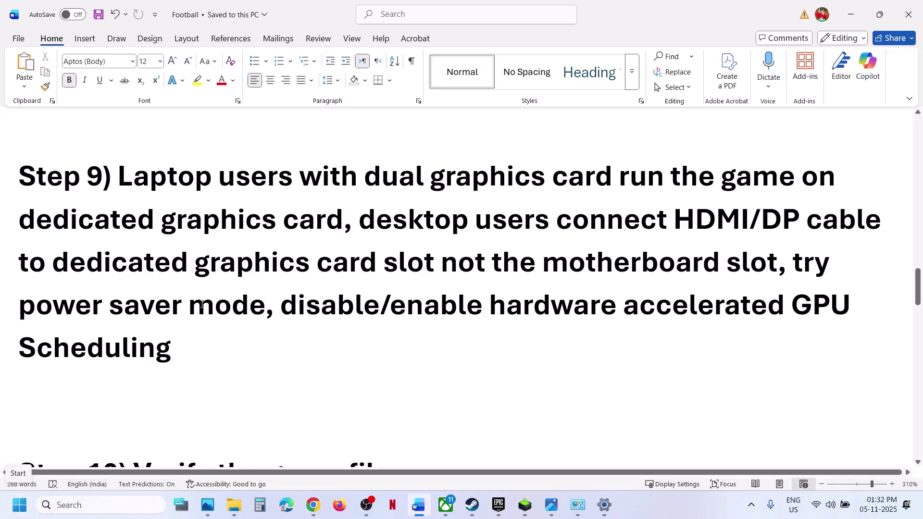
pyautogui.write(', disable')
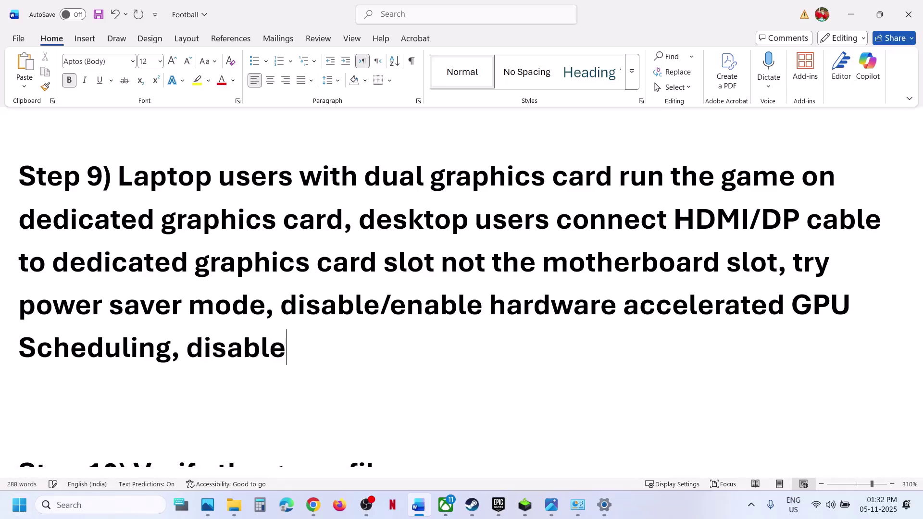
pyautogui.write(' inte')
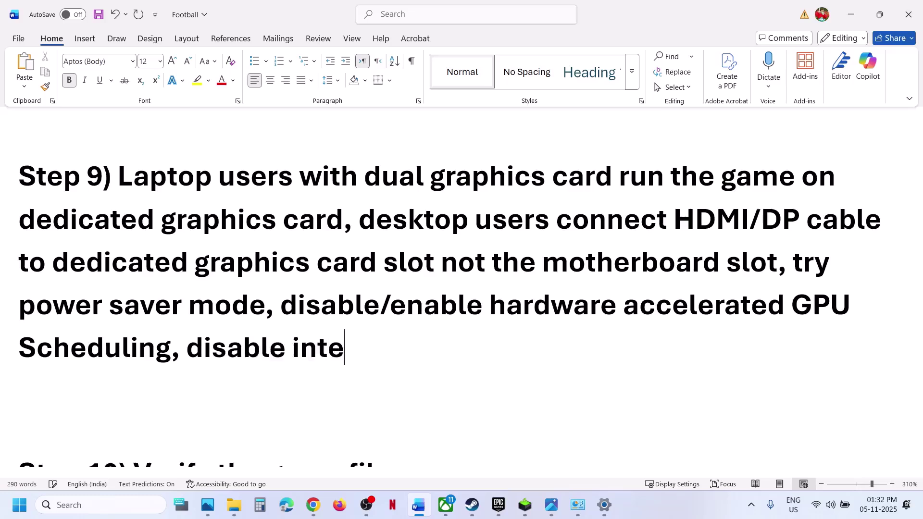
pyautogui.write('grated grap')
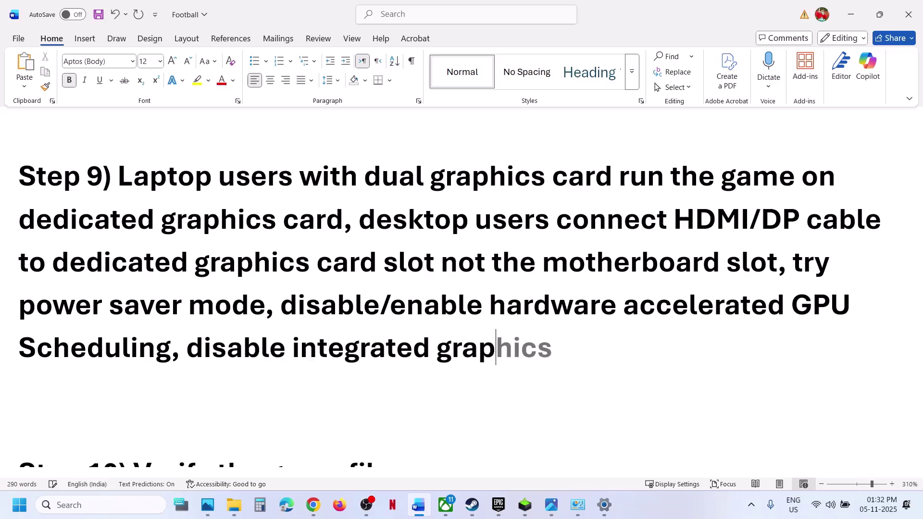
pyautogui.write('hics card')
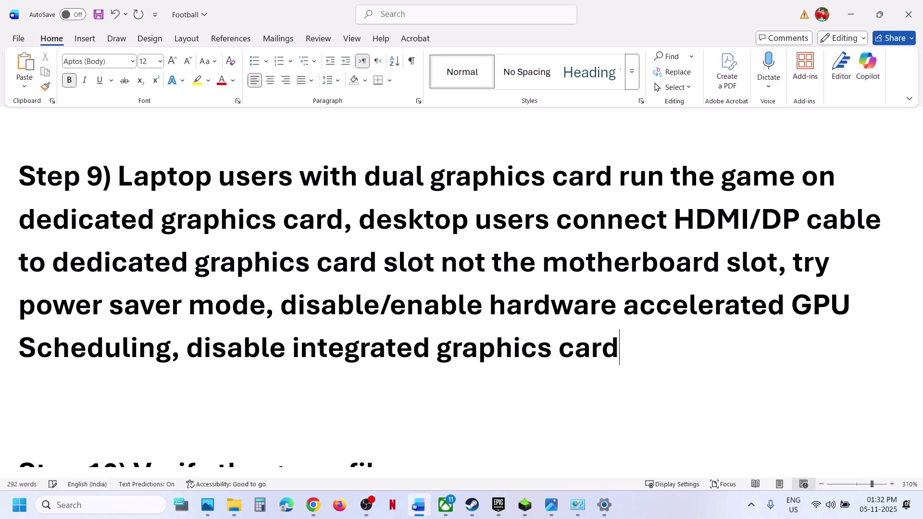
# Open Device Manager and bring up the available actions for the Intel(R) Iris(R) Xe Graphics display adapter
pyautogui.rightClick(19, 502)
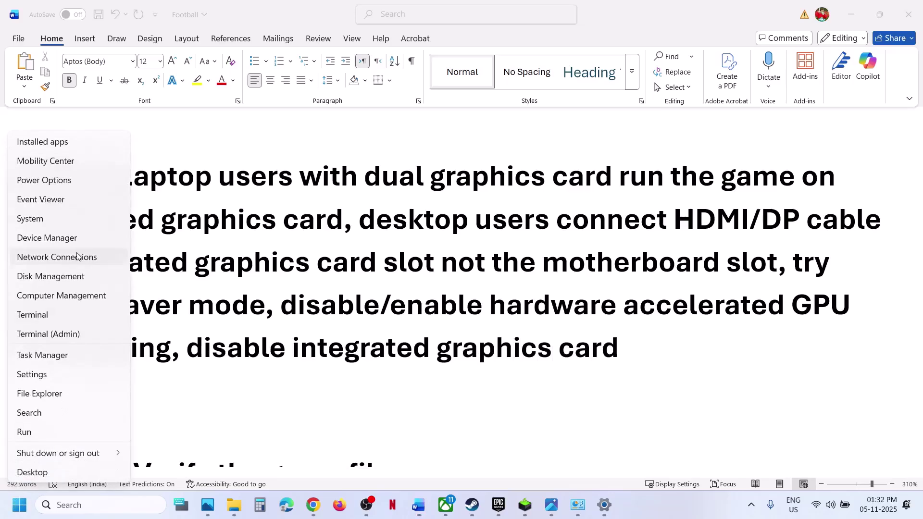
pyautogui.click(61, 243)
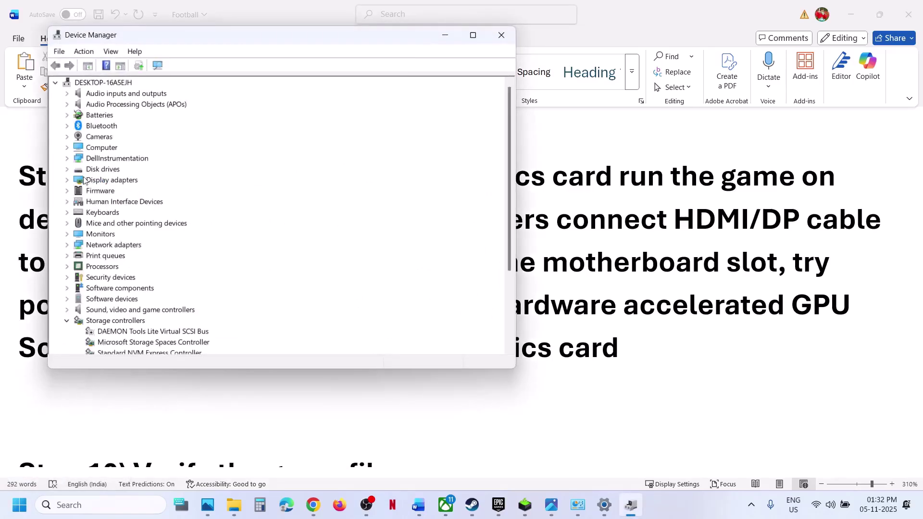
pyautogui.click(67, 181)
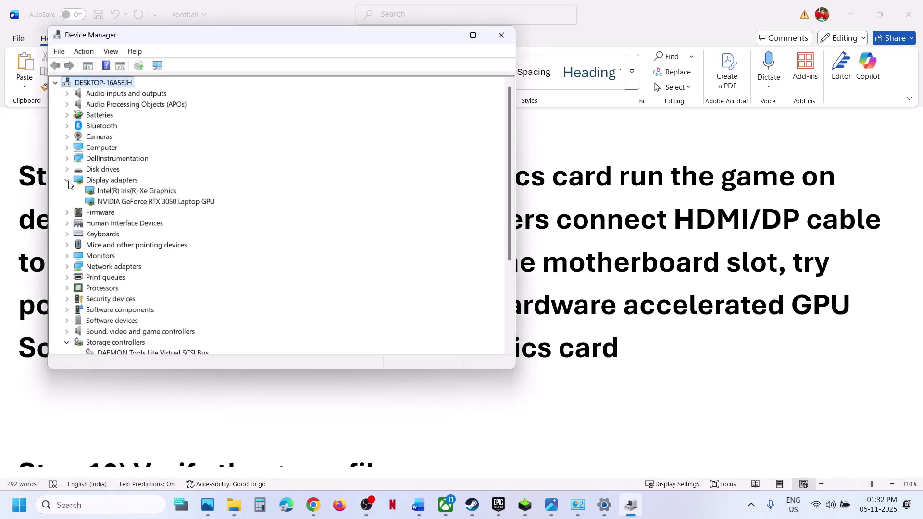
pyautogui.click(132, 191)
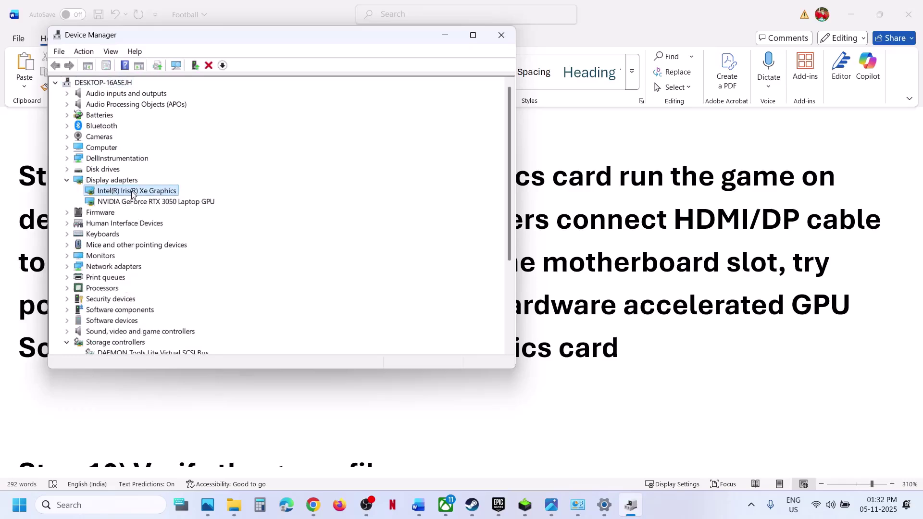
pyautogui.rightClick(132, 194)
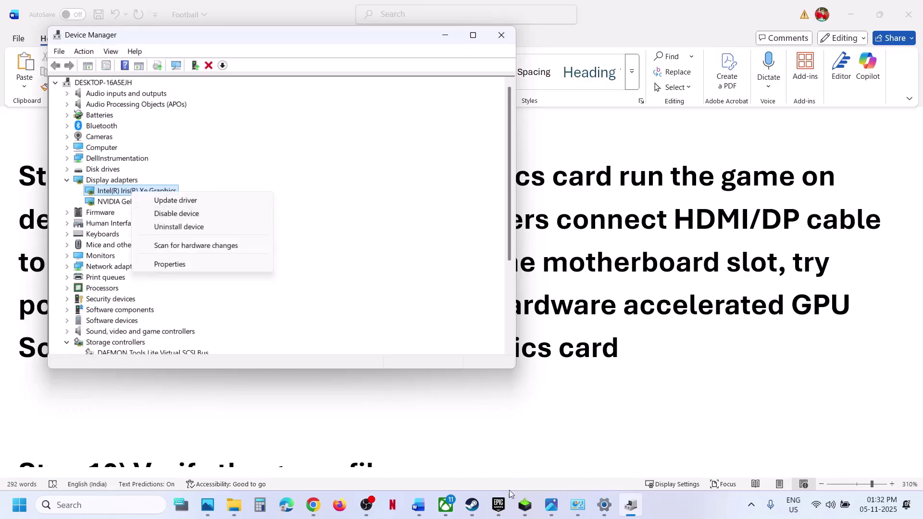
# Look at the Football Manager 26 page in Steam, and close Device Manager after revisiting the Intel adapter's actions
pyautogui.click(472, 505)
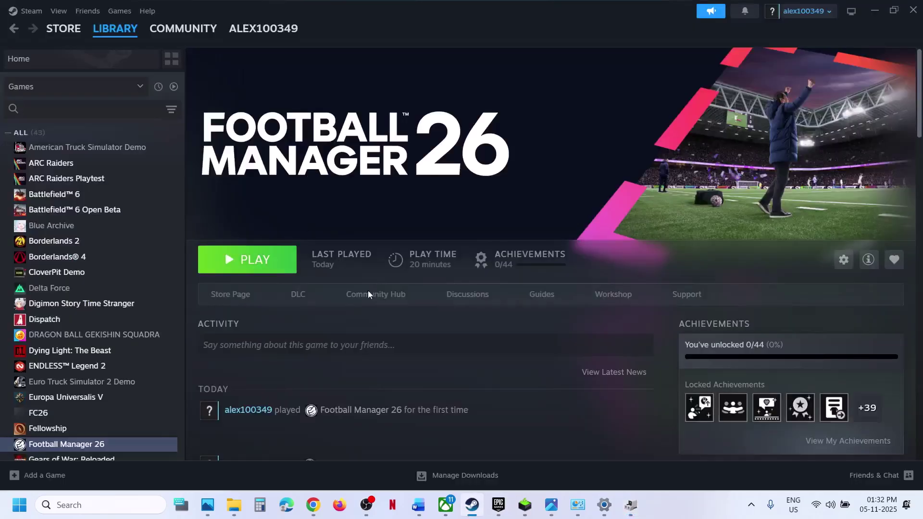
pyautogui.click(472, 505)
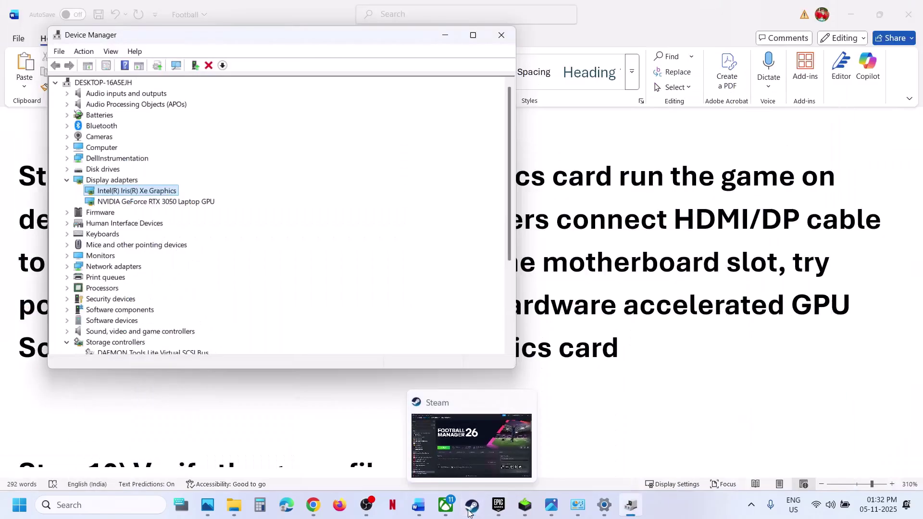
pyautogui.rightClick(149, 196)
pyautogui.click(406, 150)
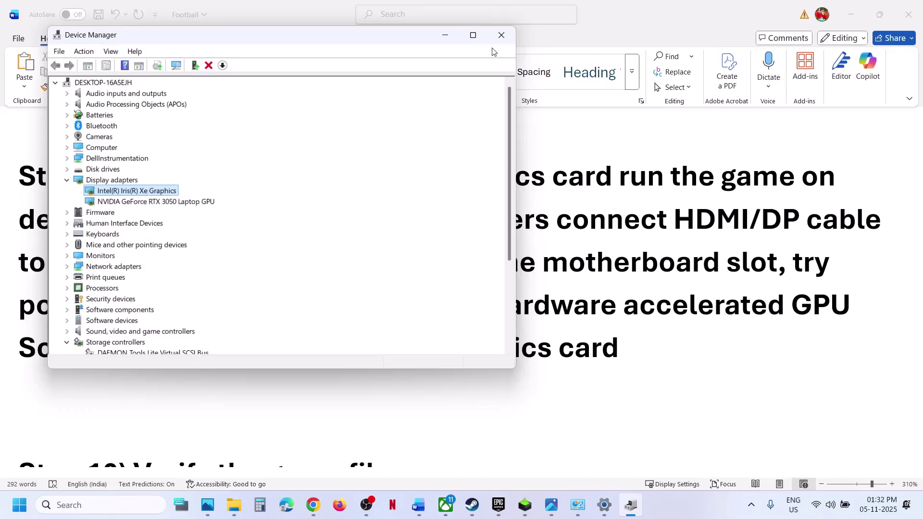
pyautogui.click(501, 35)
# View Step 10 in the guide, and review the file verification option in Football Manager 26's Installed Files properties in Steam
pyautogui.scroll(-4, 399, 316)
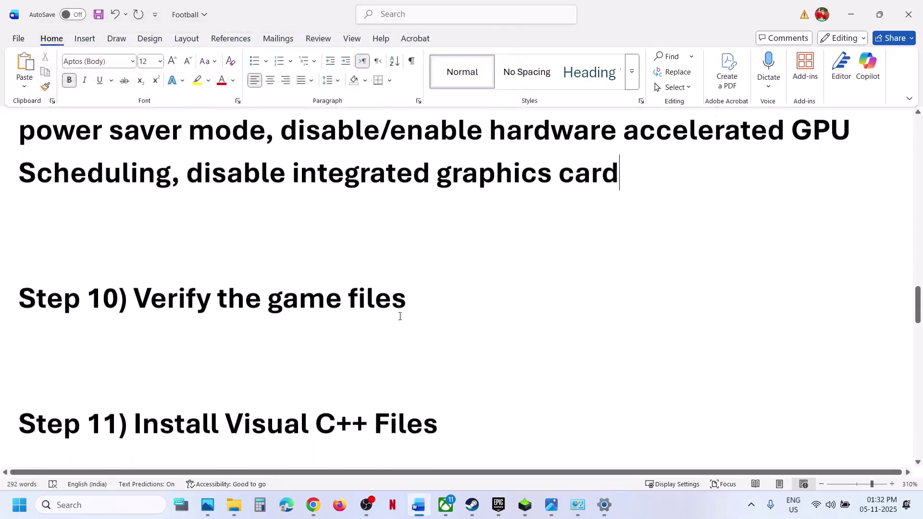
pyautogui.scroll(1, 400, 316)
pyautogui.click(472, 506)
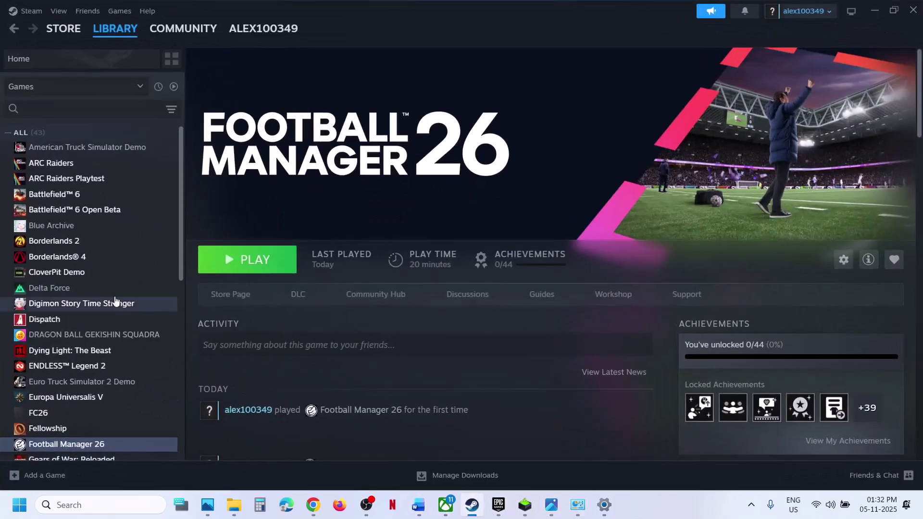
pyautogui.rightClick(60, 442)
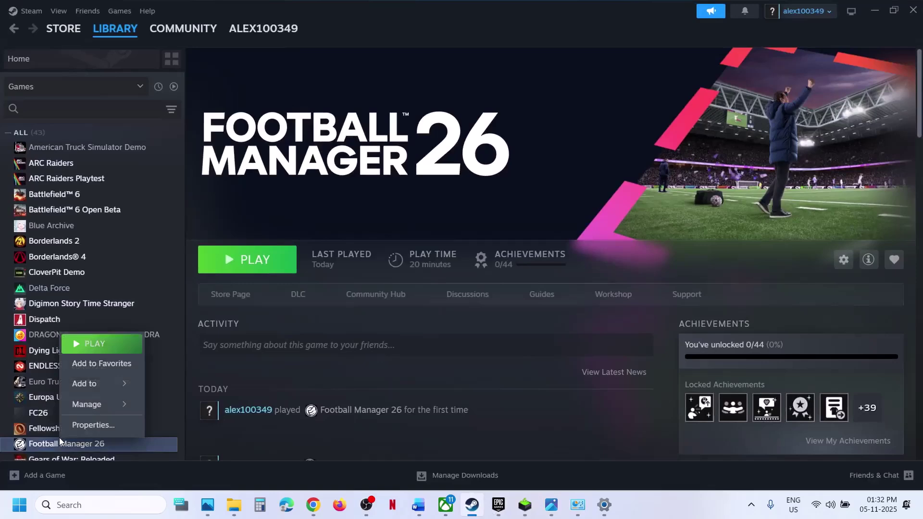
pyautogui.click(93, 425)
pyautogui.click(264, 186)
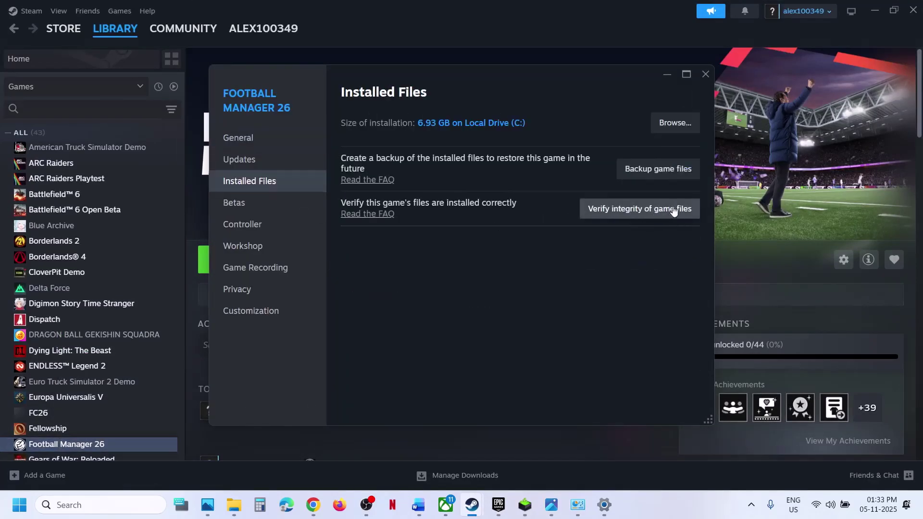
pyautogui.click(707, 77)
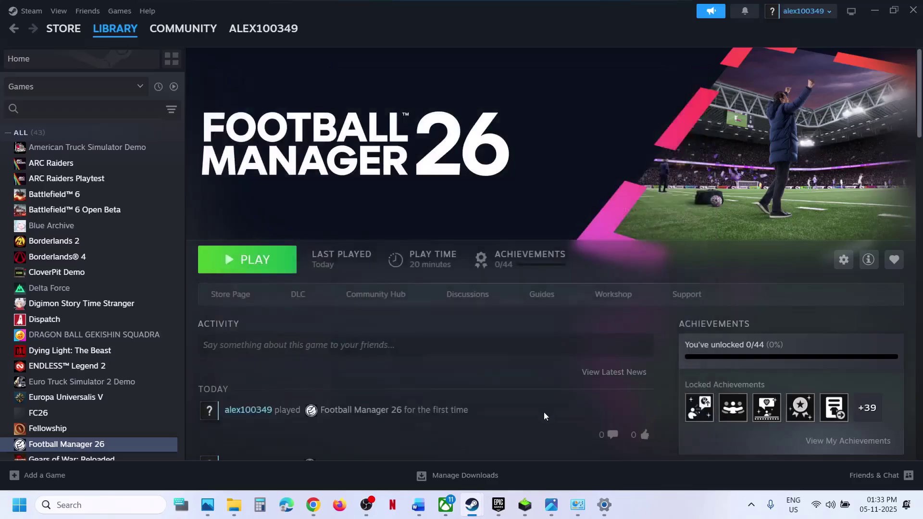
# Return to the Word guide and copy the Step 11 text "Install Visual C++ Files"
pyautogui.click(419, 506)
pyautogui.scroll(-3, 373, 330)
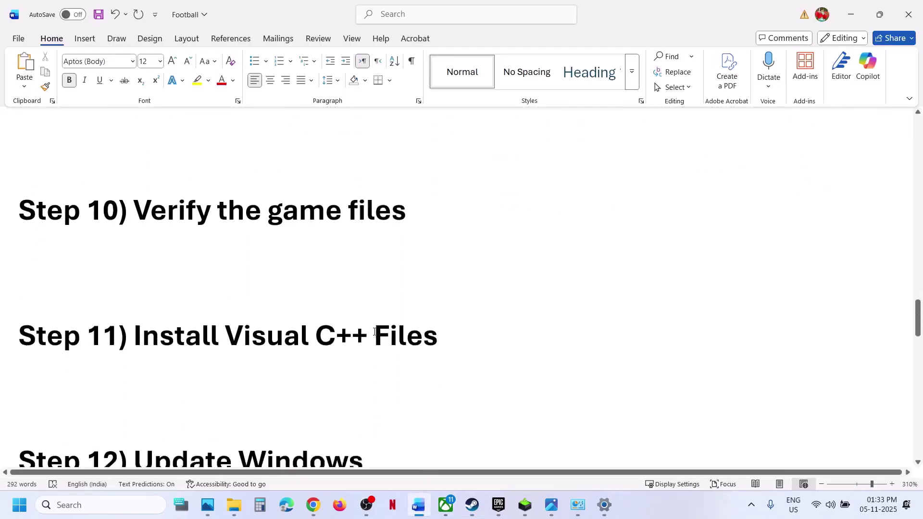
pyautogui.scroll(1, 467, 318)
pyautogui.moveTo(464, 317); pyautogui.dragTo(134, 320)
pyautogui.hotkey('ctrl', 'c')
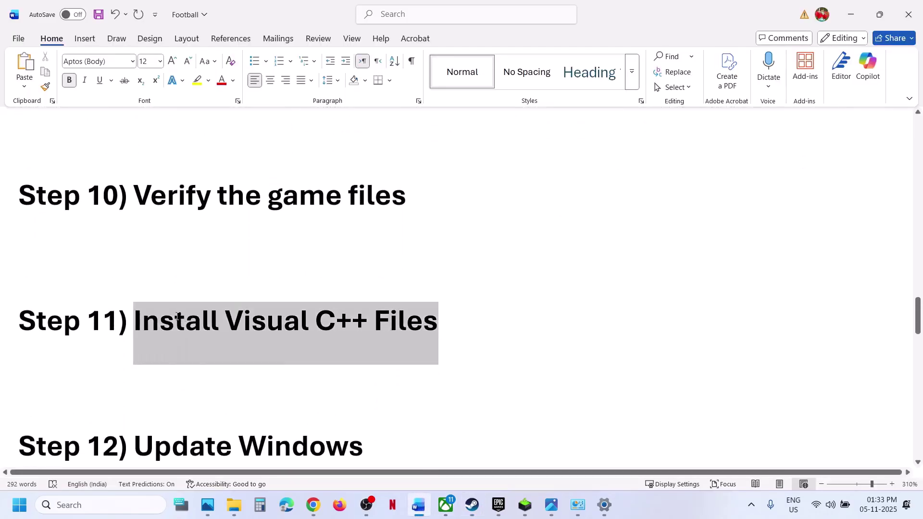
# Search Google for the copied text in a new Chrome tab, and open Microsoft's latest supported Visual C++ Redistributable download table
pyautogui.click(312, 505)
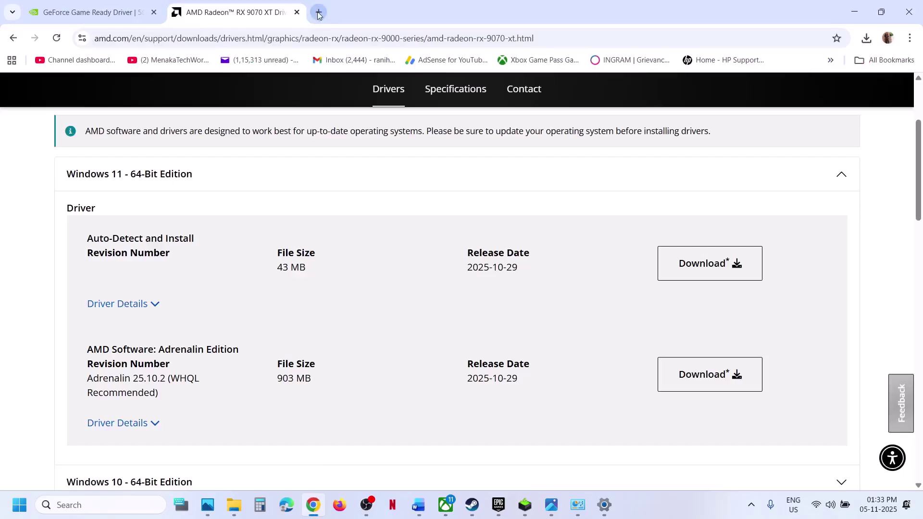
pyautogui.click(319, 15)
pyautogui.hotkey('ctrl', 'v')
pyautogui.press('Return')
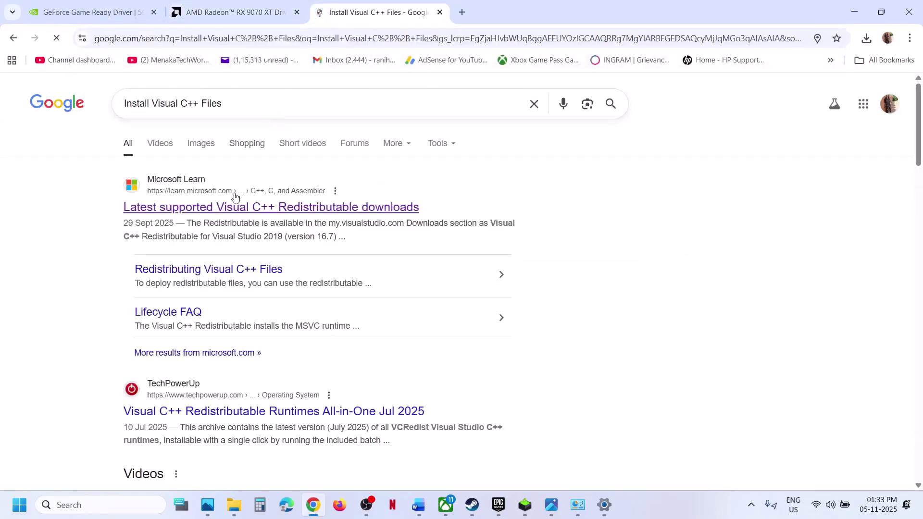
pyautogui.click(236, 207)
pyautogui.scroll(-4, 379, 290)
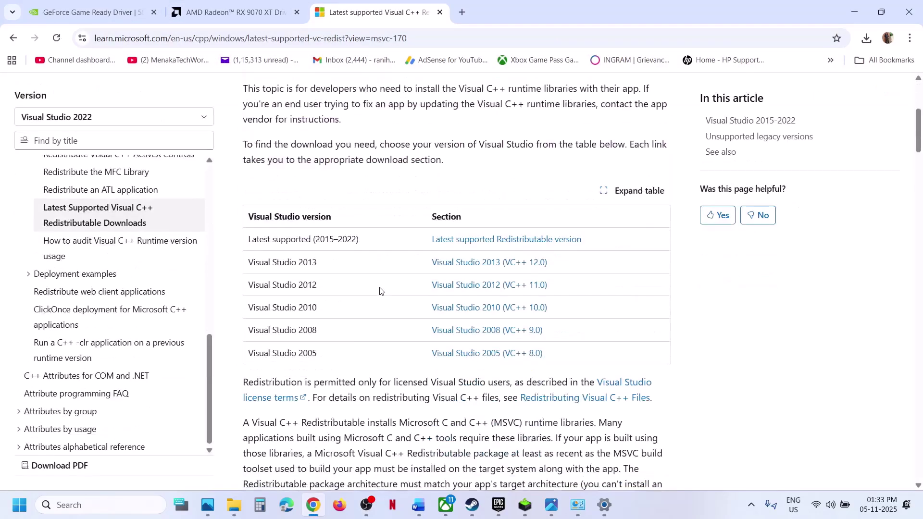
pyautogui.scroll(-8, 379, 290)
pyautogui.scroll(-3, 399, 277)
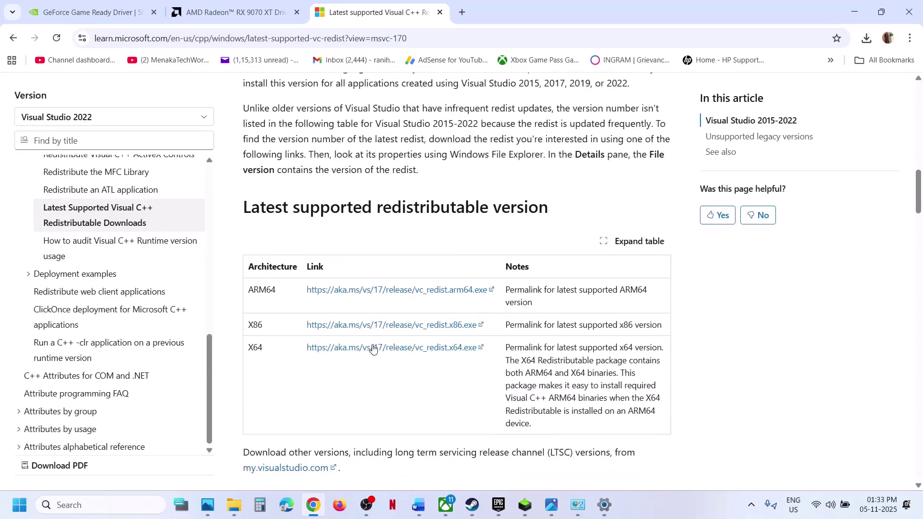
# Download the X86 Visual C++ 2015-2022 Redistributable and start its installation, allowing it to make changes to the device
pyautogui.moveTo(251, 325); pyautogui.dragTo(478, 348)
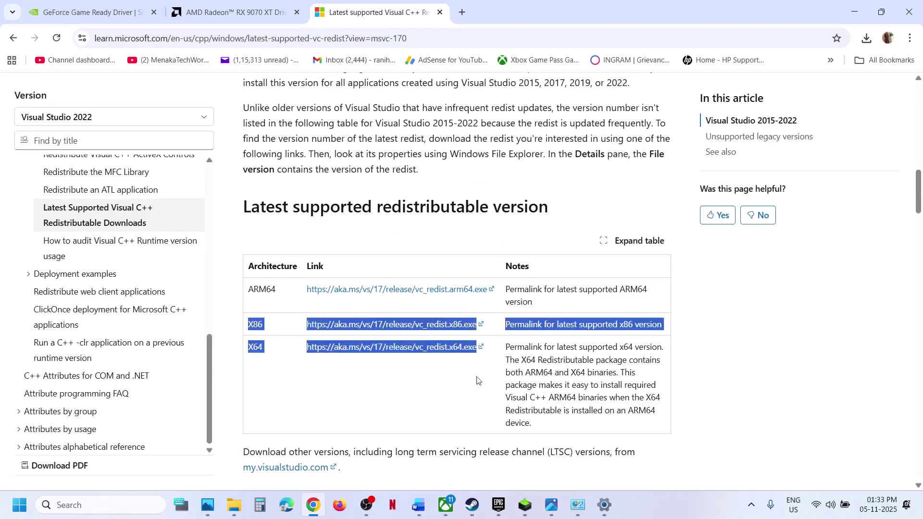
pyautogui.click(478, 349)
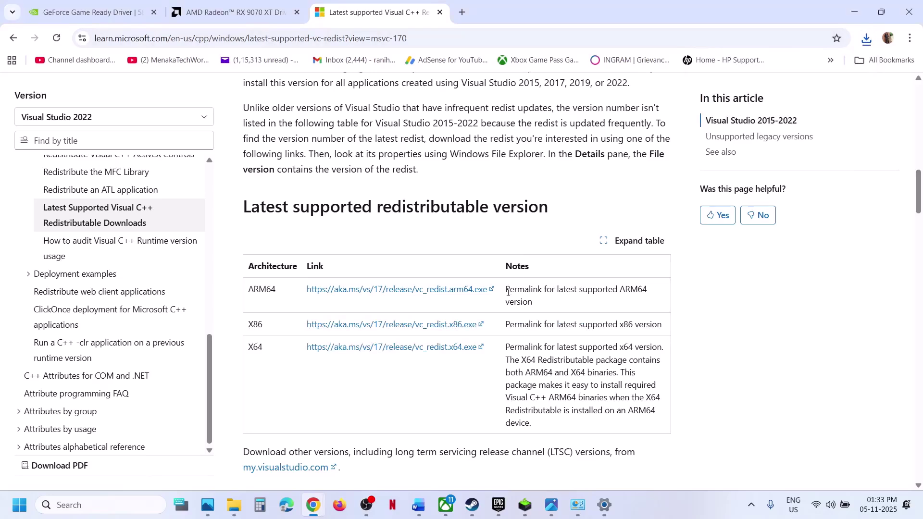
pyautogui.click(490, 319)
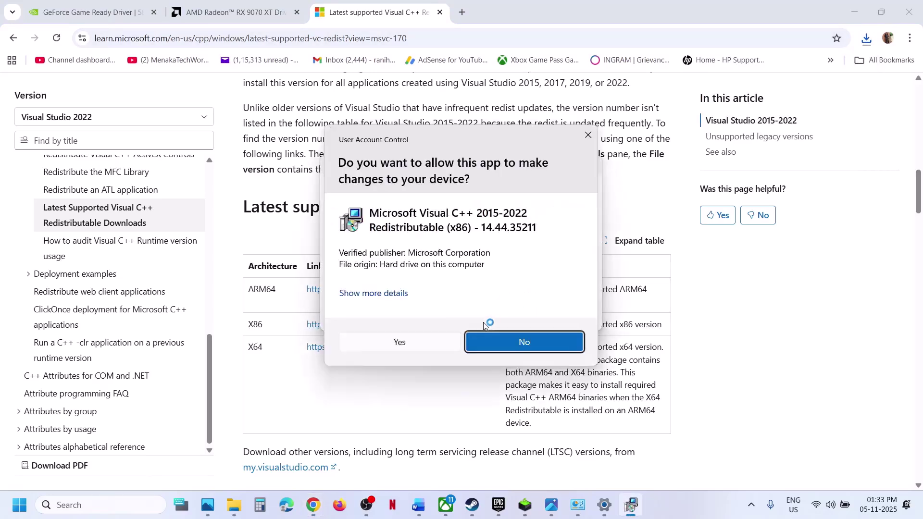
pyautogui.click(432, 351)
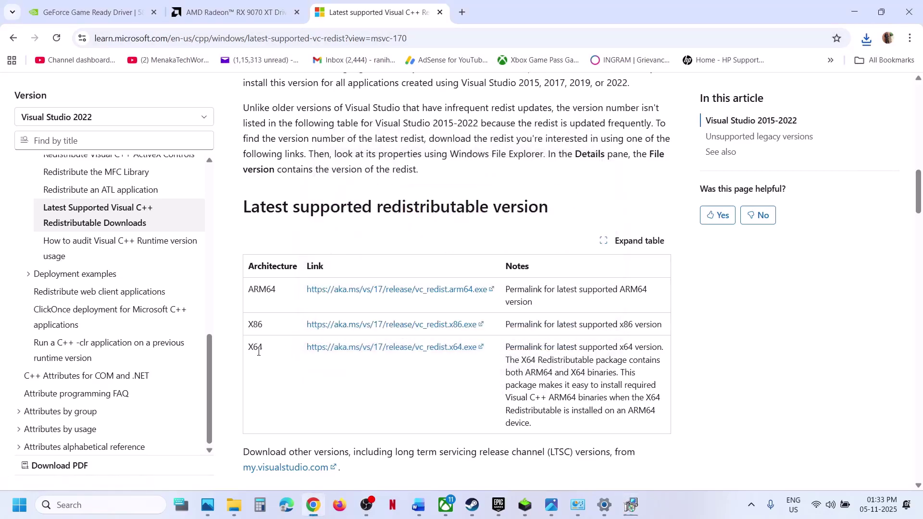
# Download the X64 Visual C++ 2015-2022 Redistributable and start its installation, allowing it to make changes to the device
pyautogui.click(378, 346)
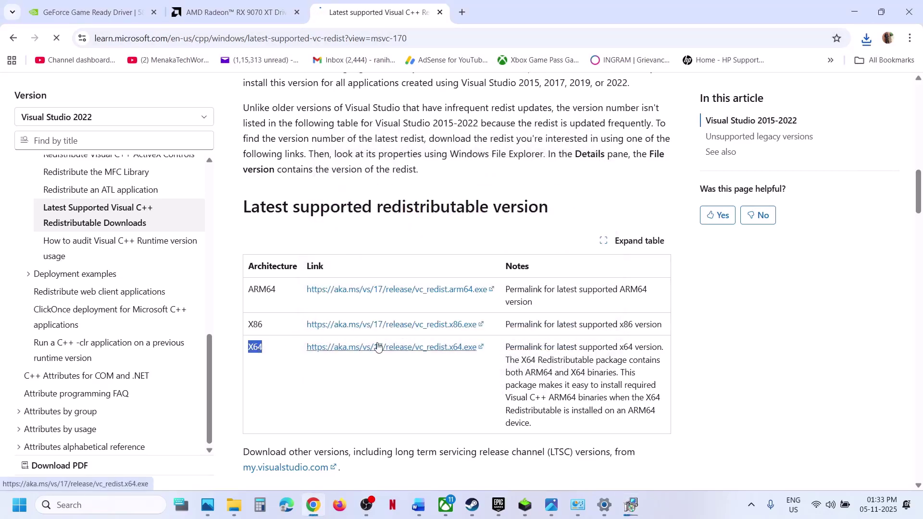
pyautogui.click(863, 39)
pyautogui.click(740, 91)
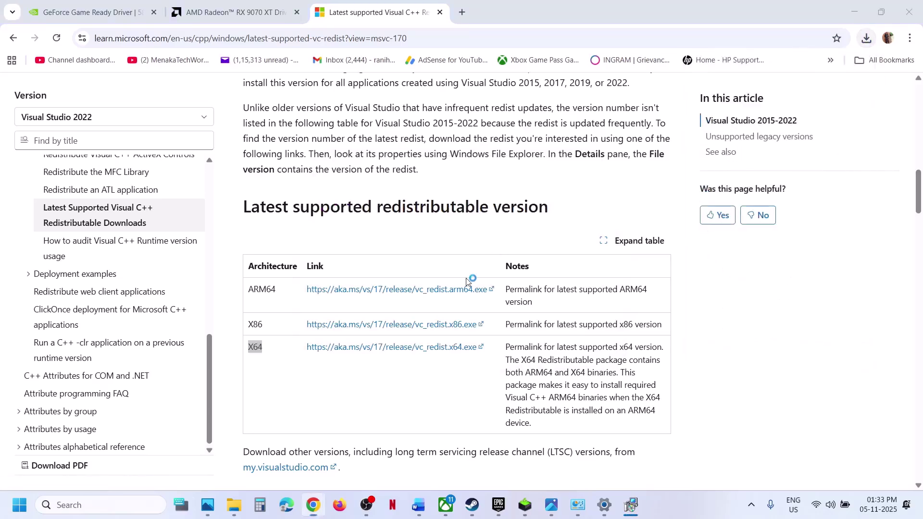
pyautogui.click(470, 318)
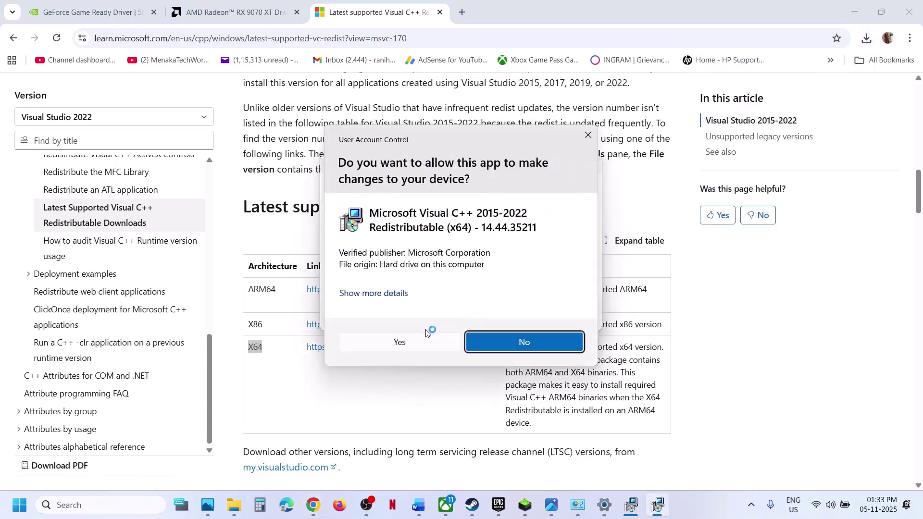
pyautogui.click(410, 342)
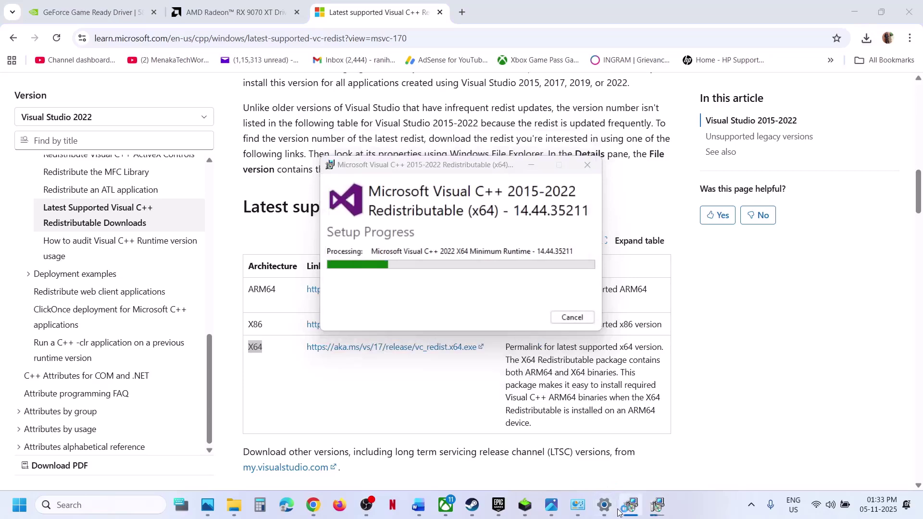
# Move the x86 setup window aside and close both the x64 and x86 Visual C++ Redistributable setup windows
pyautogui.moveTo(469, 167); pyautogui.dragTo(225, 181)
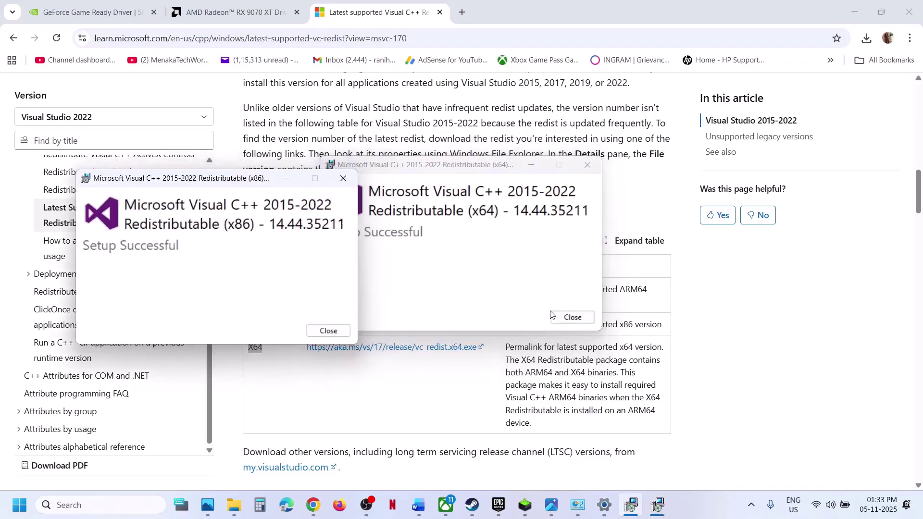
pyautogui.click(573, 318)
pyautogui.click(327, 331)
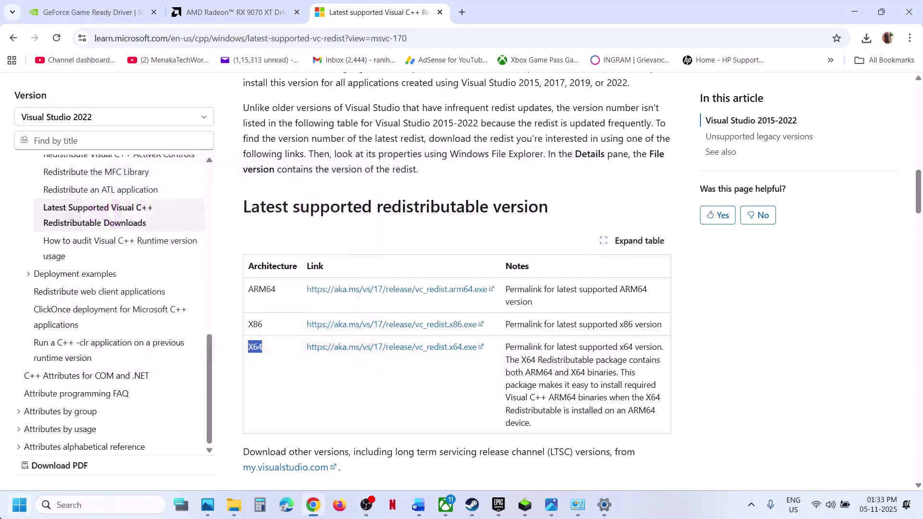
# Bring up the PC's power options to show Restart, and switch to Football Manager 26's library page in Steam
pyautogui.press('super')
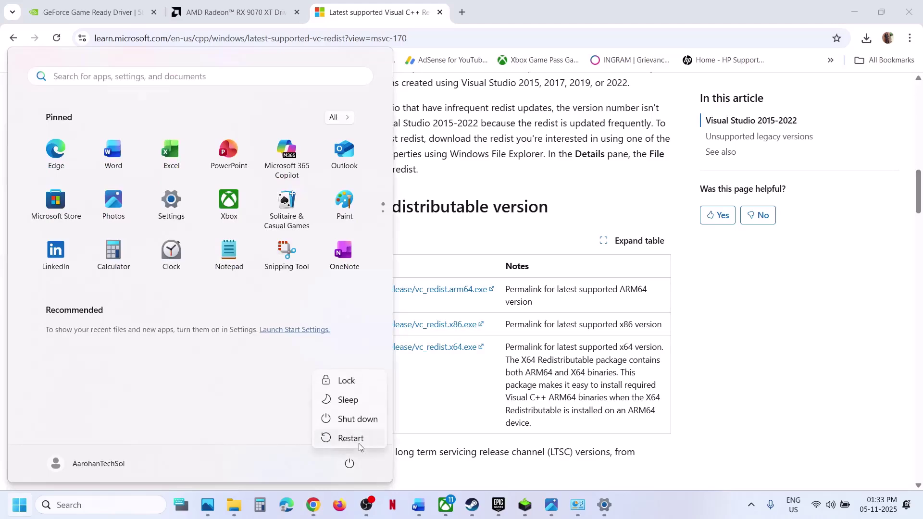
pyautogui.click(472, 505)
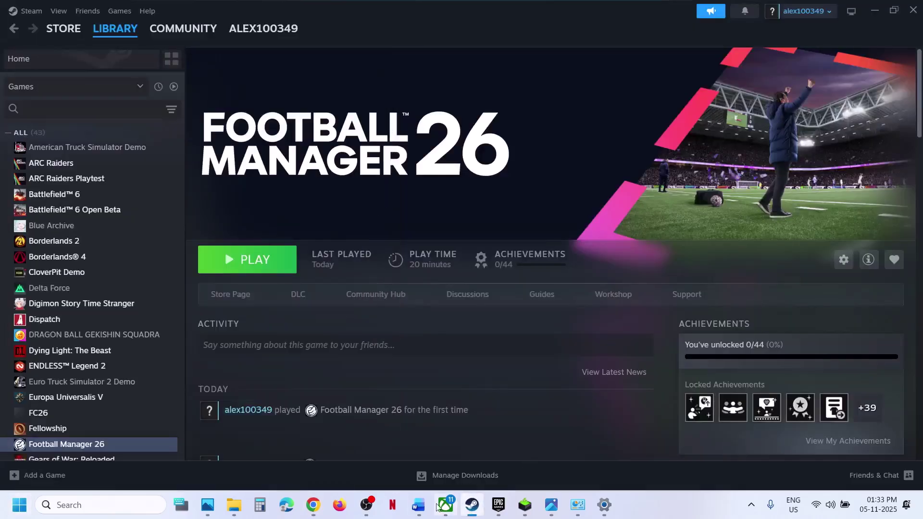
# Find Step 12, Update Windows, in the Word guide and check for Windows updates in the Settings app
pyautogui.click(419, 505)
pyautogui.scroll(-3, 387, 364)
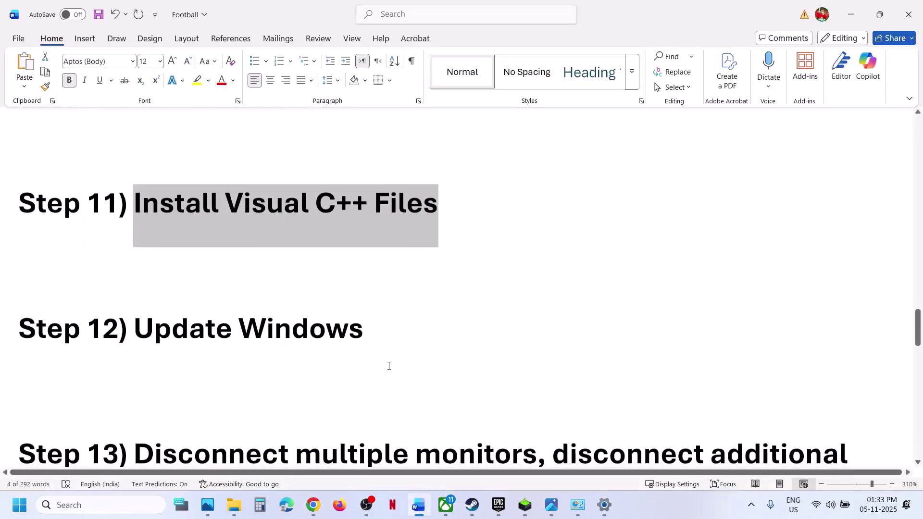
pyautogui.hotkey('alt', 'Tab')
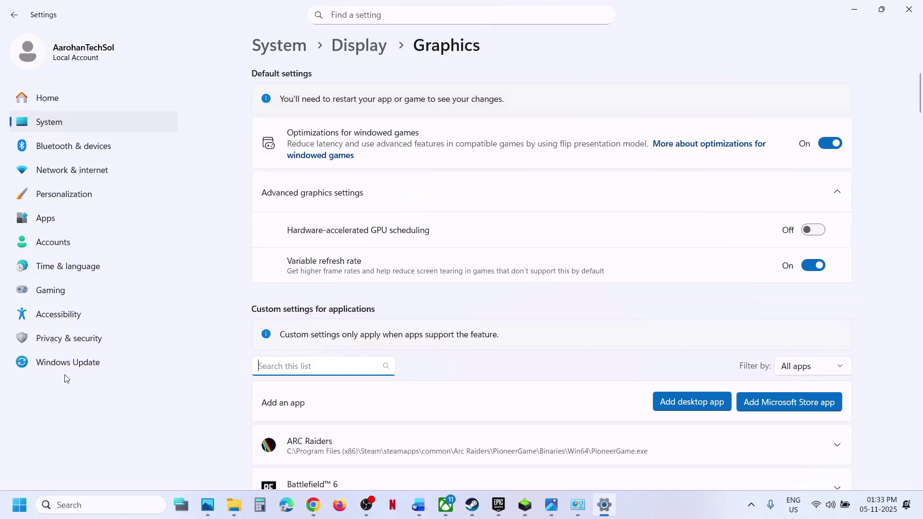
pyautogui.click(64, 364)
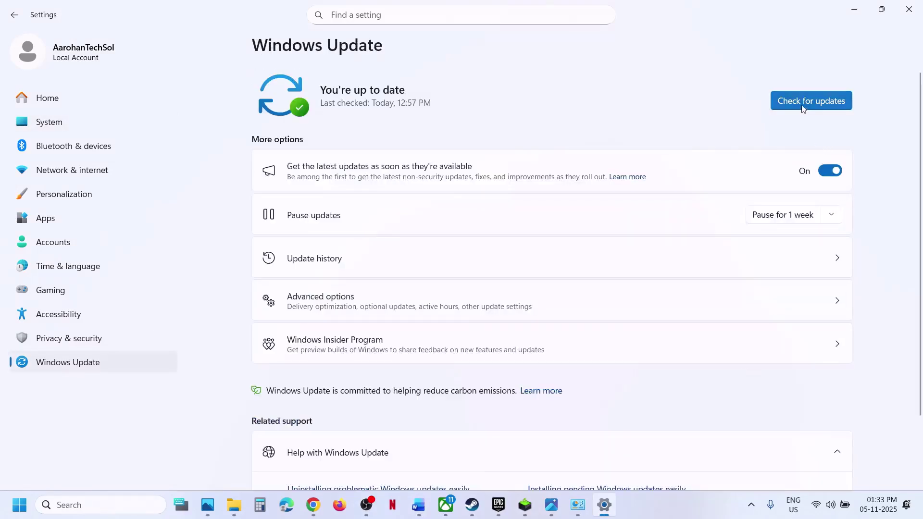
pyautogui.click(802, 108)
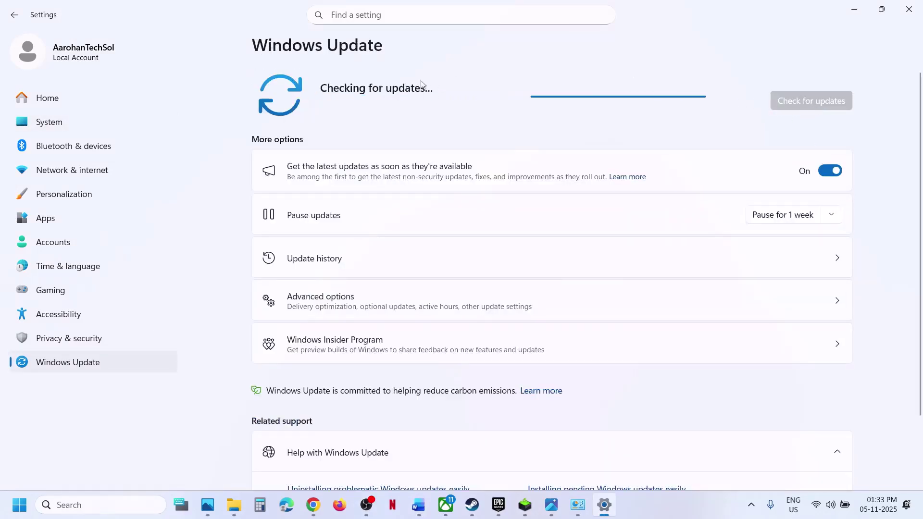
# Show the PC's restart option among the power options, and return to the Word guide at Step 13
pyautogui.press('super')
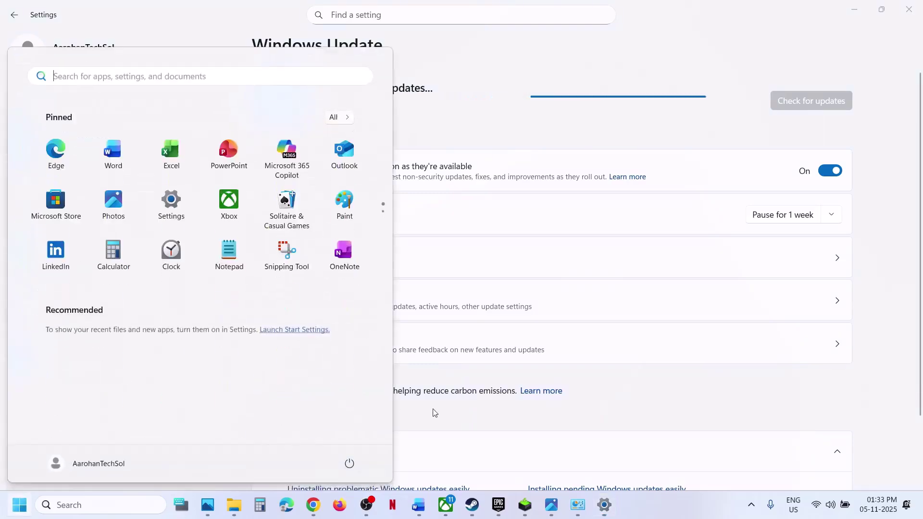
pyautogui.click(350, 464)
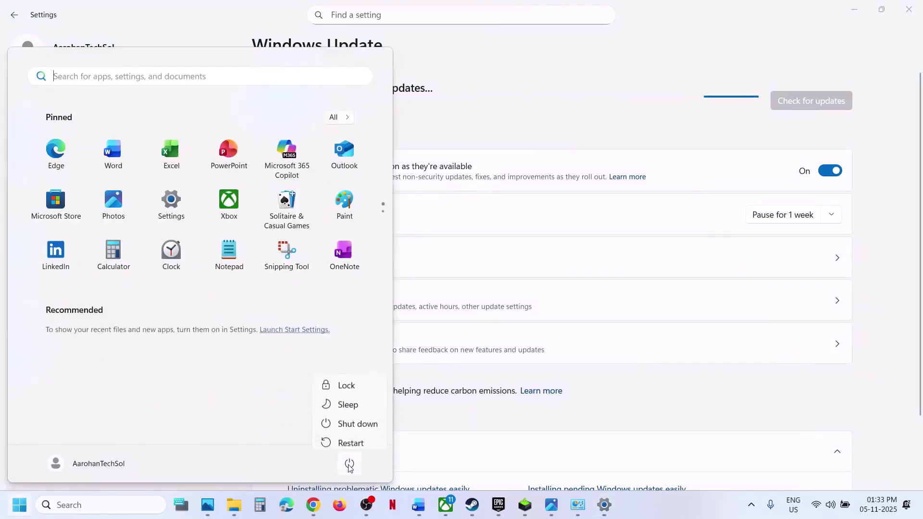
pyautogui.click(426, 512)
pyautogui.scroll(-5, 422, 329)
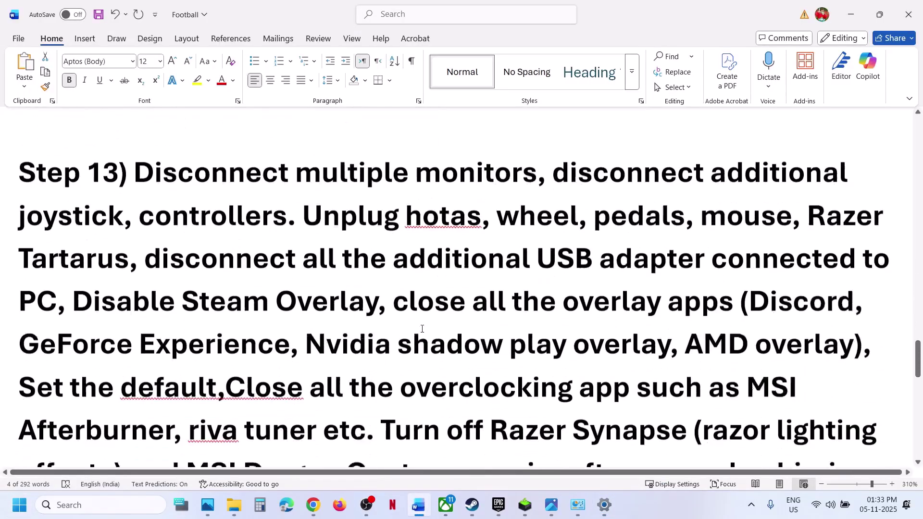
# Highlight in turn Step 13's advice on disconnecting multiple monitors, unplugging additional controllers and USB adapters, and disabling Steam Overlay
pyautogui.moveTo(152, 161); pyautogui.dragTo(485, 160)
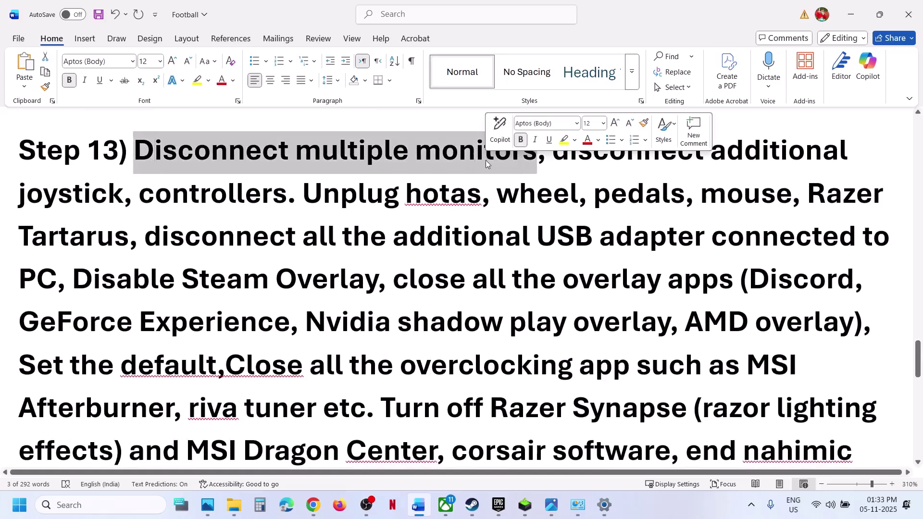
pyautogui.click(587, 192)
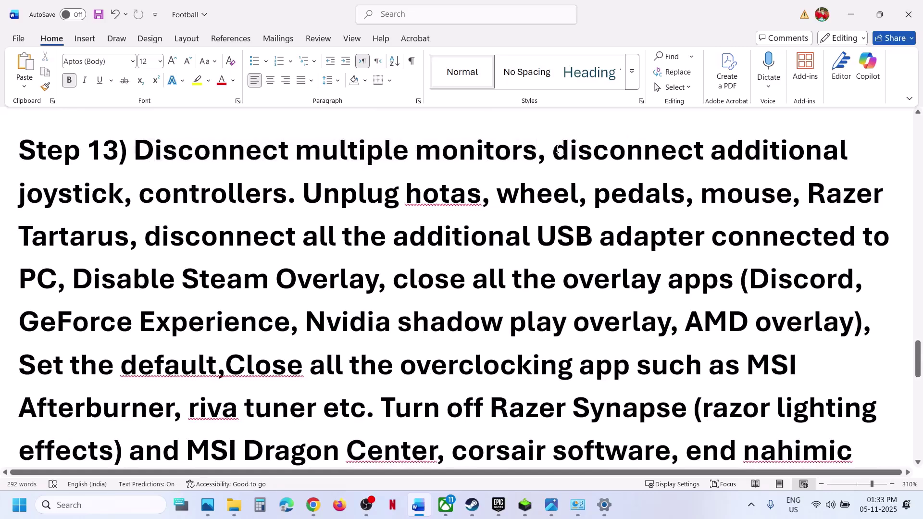
pyautogui.moveTo(553, 150); pyautogui.dragTo(61, 275)
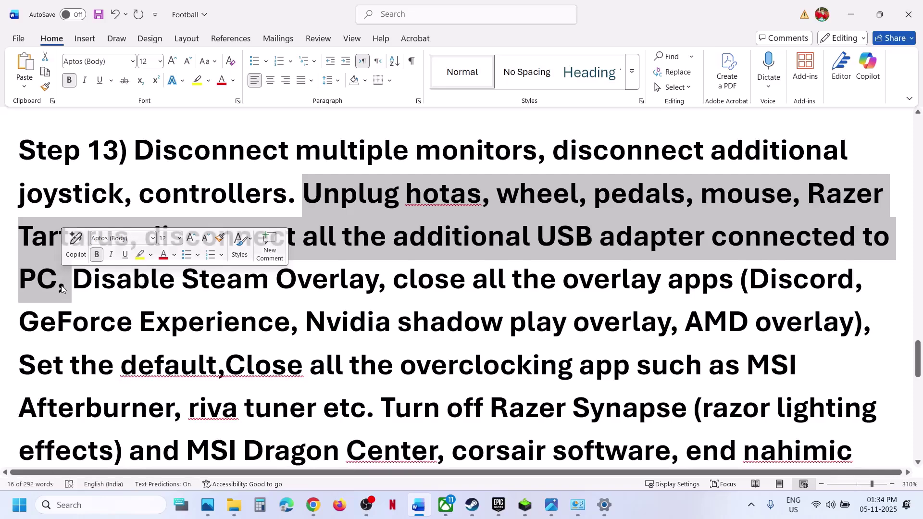
pyautogui.moveTo(94, 288); pyautogui.dragTo(385, 282)
# Switch to the Football Manager 26 page in the Steam library
pyautogui.click(476, 508)
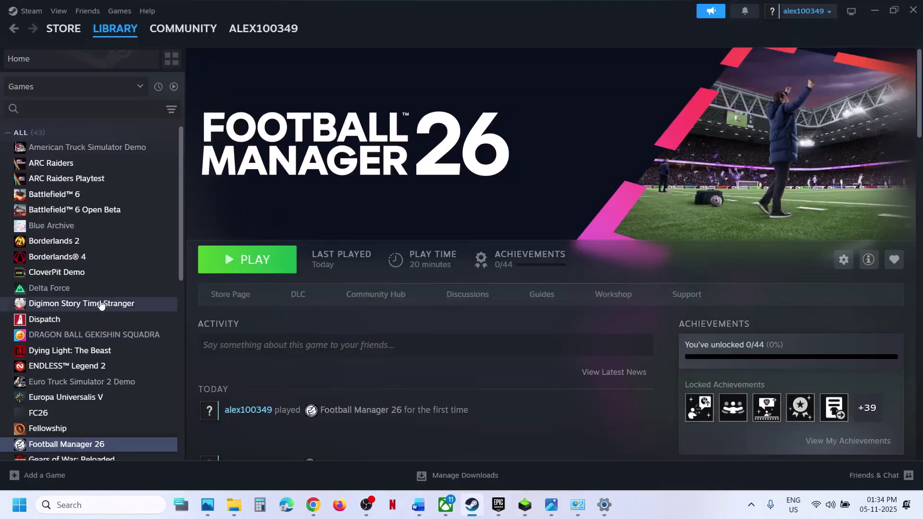